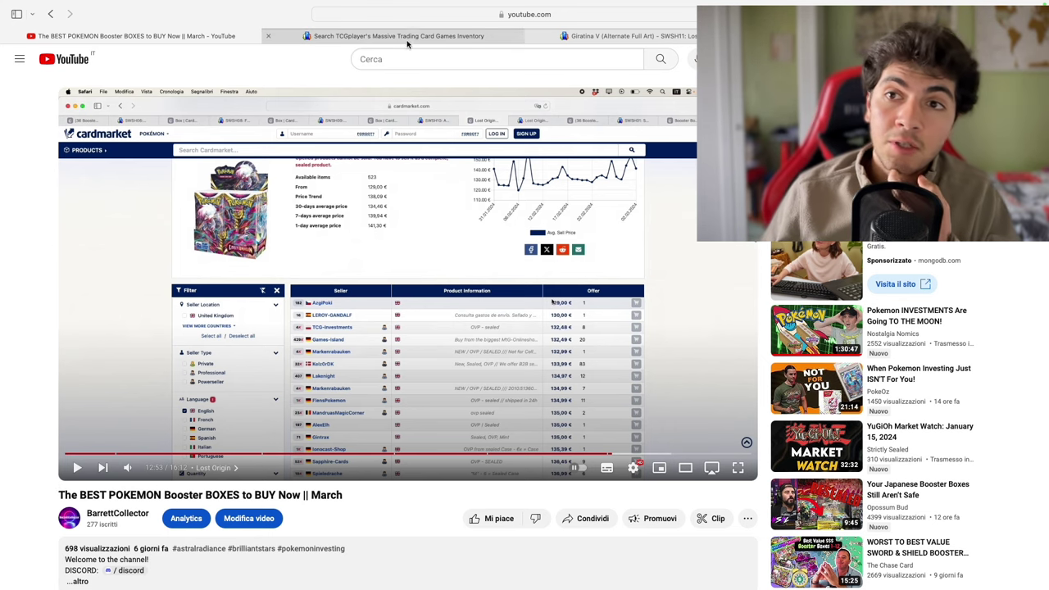
Step: Flip between the TCGplayer results, YouTube video, Cardmarket booster boxes and Lost Origin product page
{"action": "left_click", "coordinate": [442, 35]}
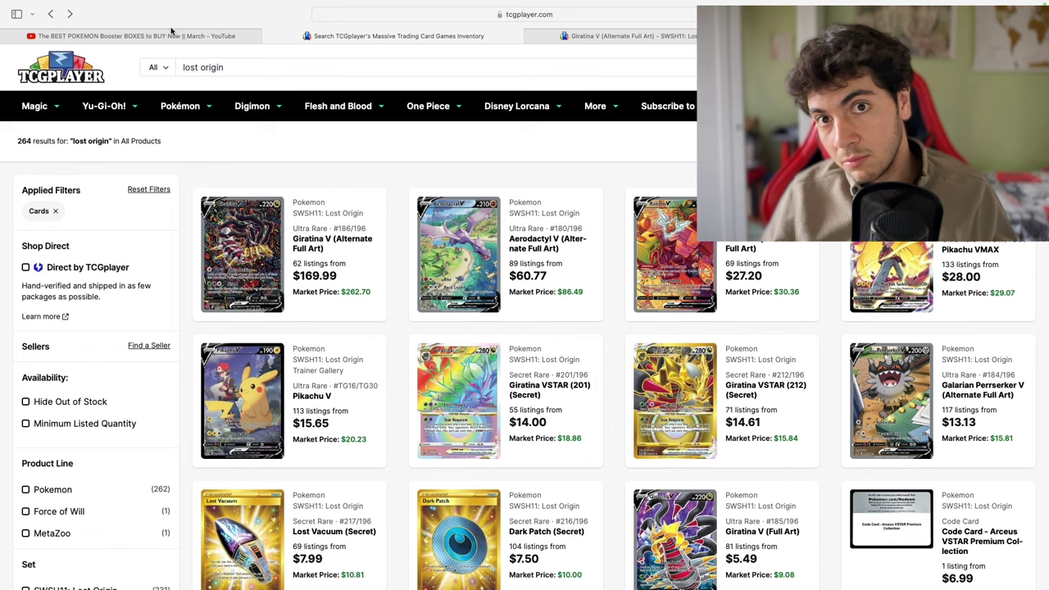
{"action": "left_click", "coordinate": [131, 35]}
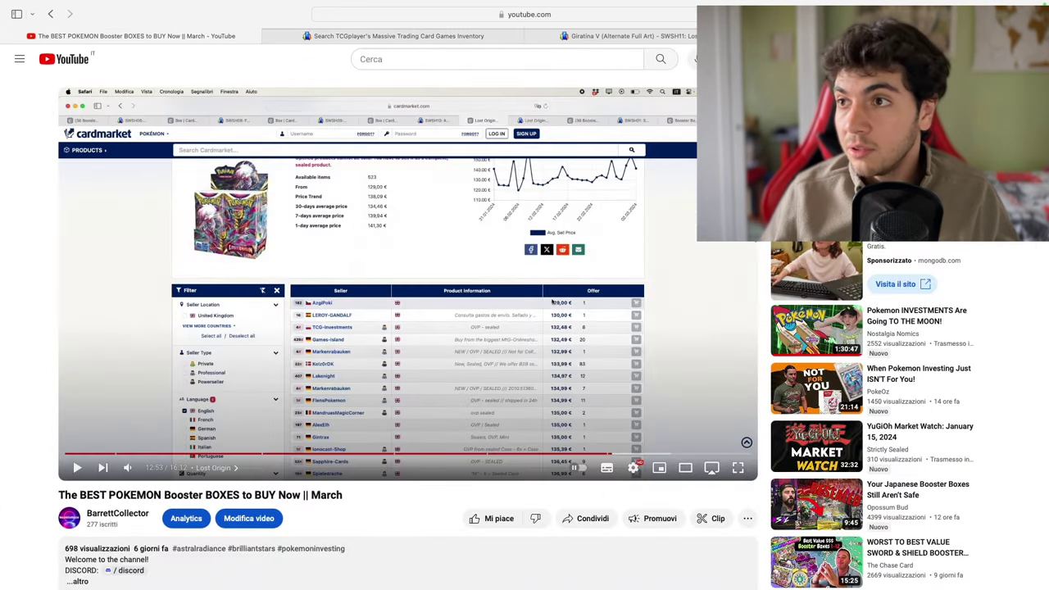
{"action": "left_click", "coordinate": [655, 35]}
{"action": "left_click", "coordinate": [345, 35]}
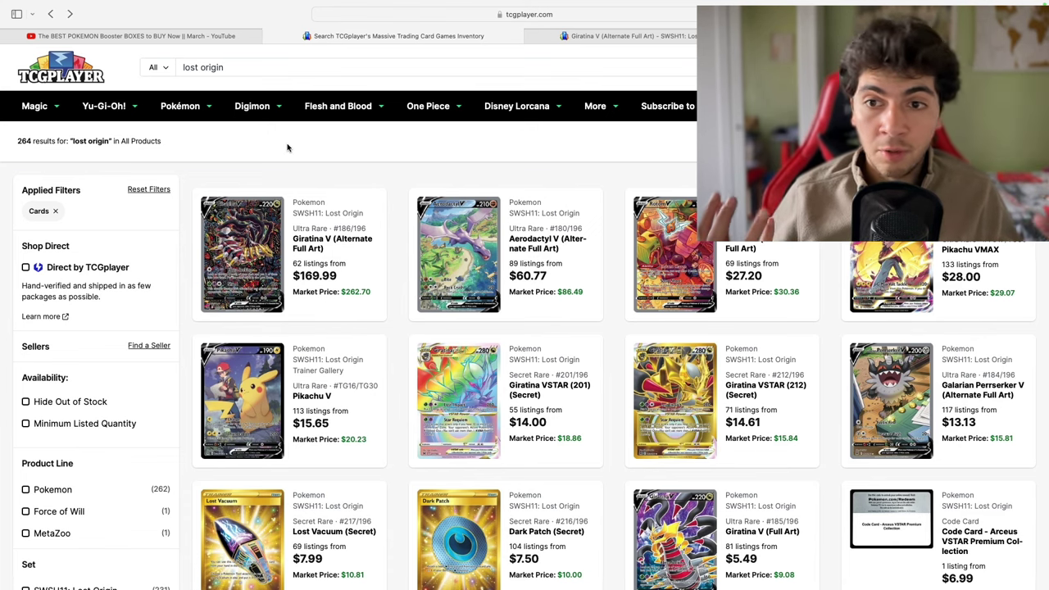
{"action": "left_click", "coordinate": [681, 36]}
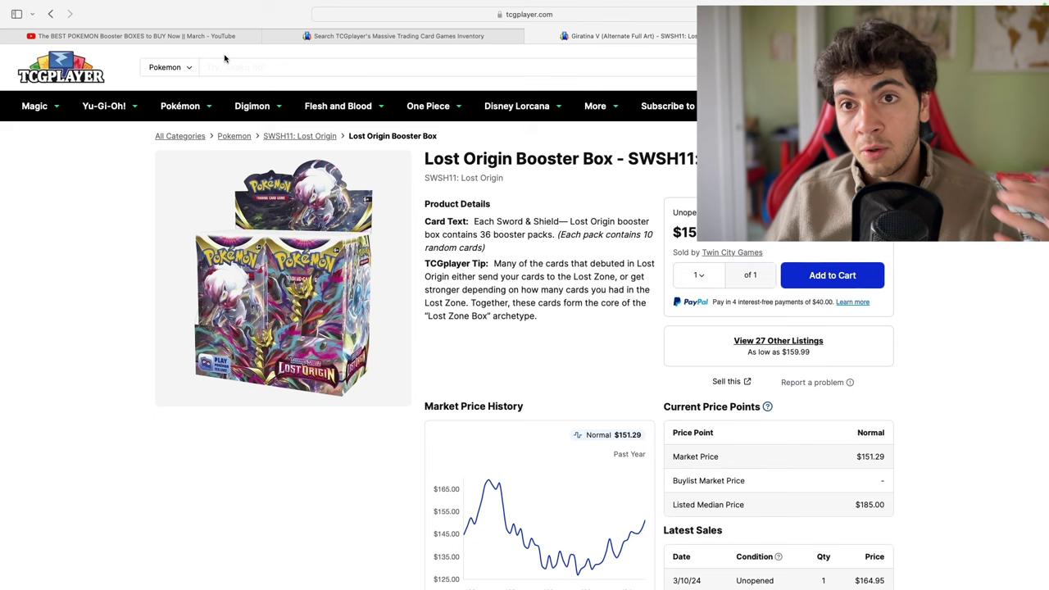
{"action": "left_click", "coordinate": [170, 36]}
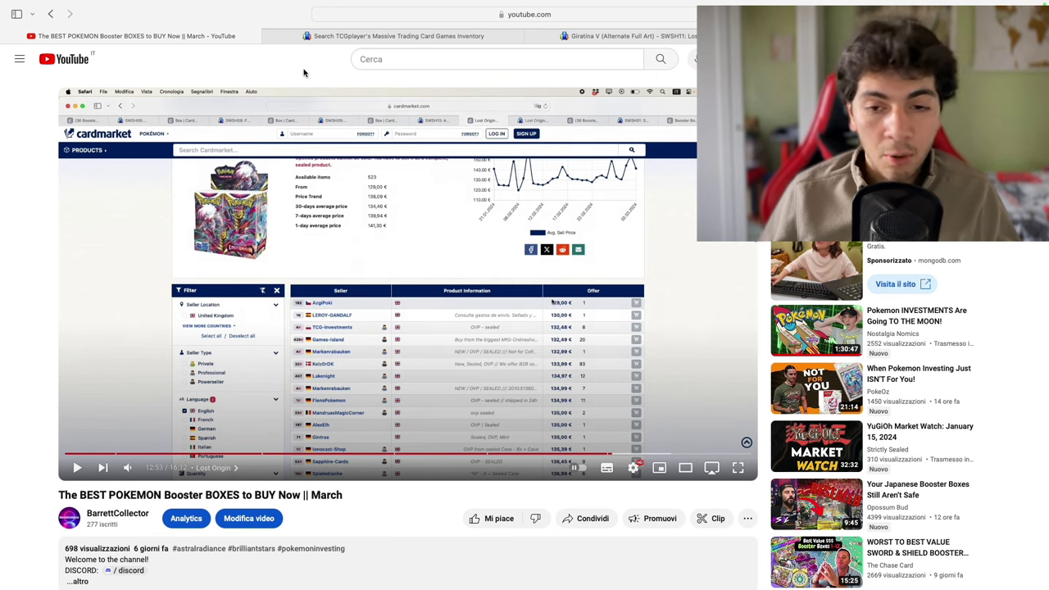
{"action": "scroll", "coordinate": [262, 418], "scroll_direction": "down", "scroll_amount": 1}
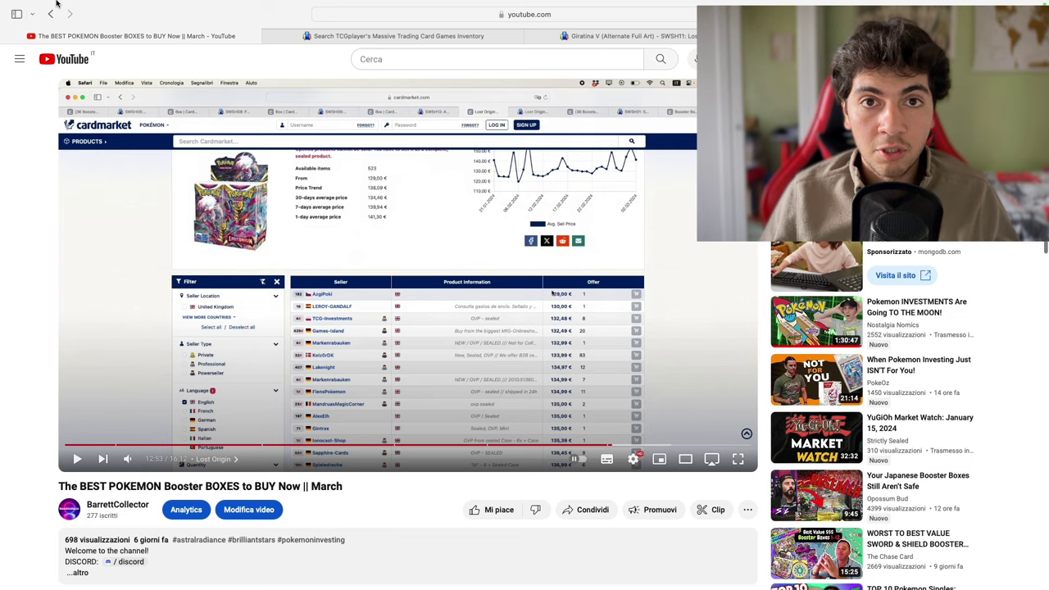
{"action": "mouse_move", "coordinate": [57, 4]}
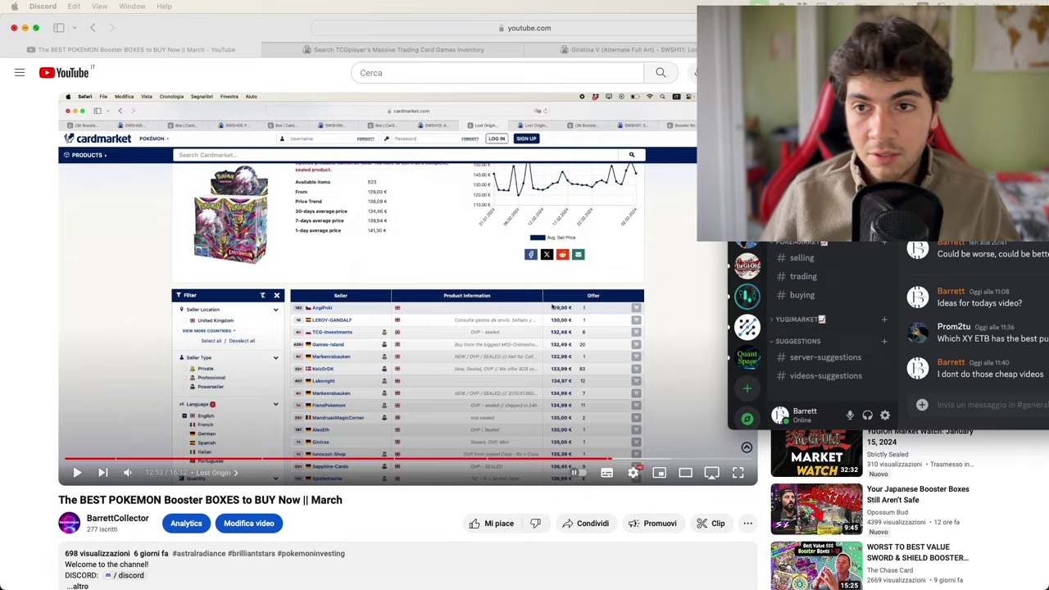
Step: Check the pokemon-eu, pokemon-usa and pokemon-chat Discord channels, then return to the full-screen video
{"action": "left_click_drag", "start_coordinate": [901, 245], "coordinate": [458, 38]}
{"action": "left_click", "coordinate": [216, 195]}
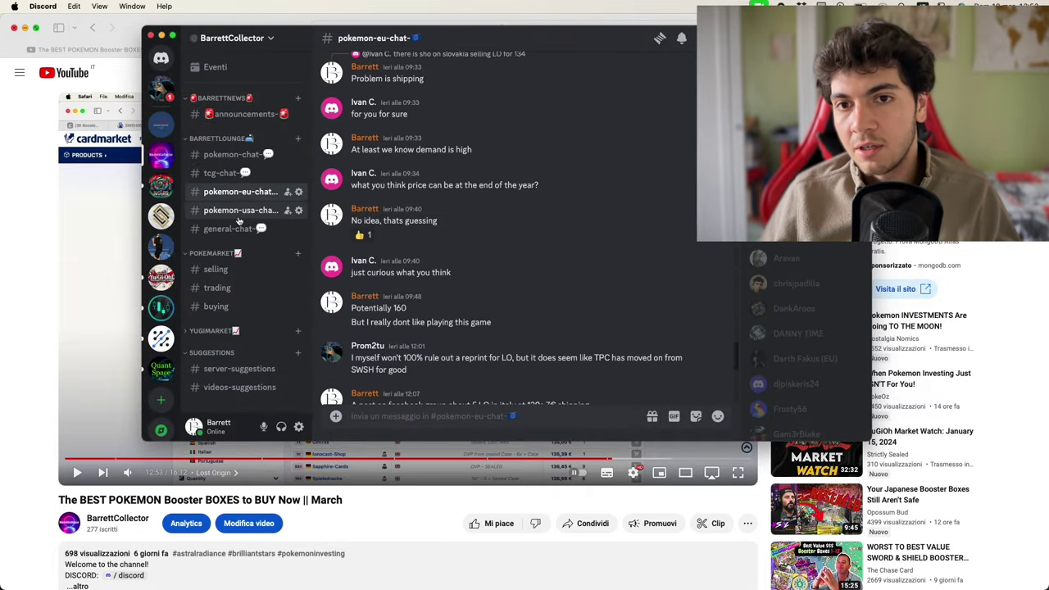
{"action": "left_click", "coordinate": [241, 209]}
{"action": "left_click", "coordinate": [232, 154]}
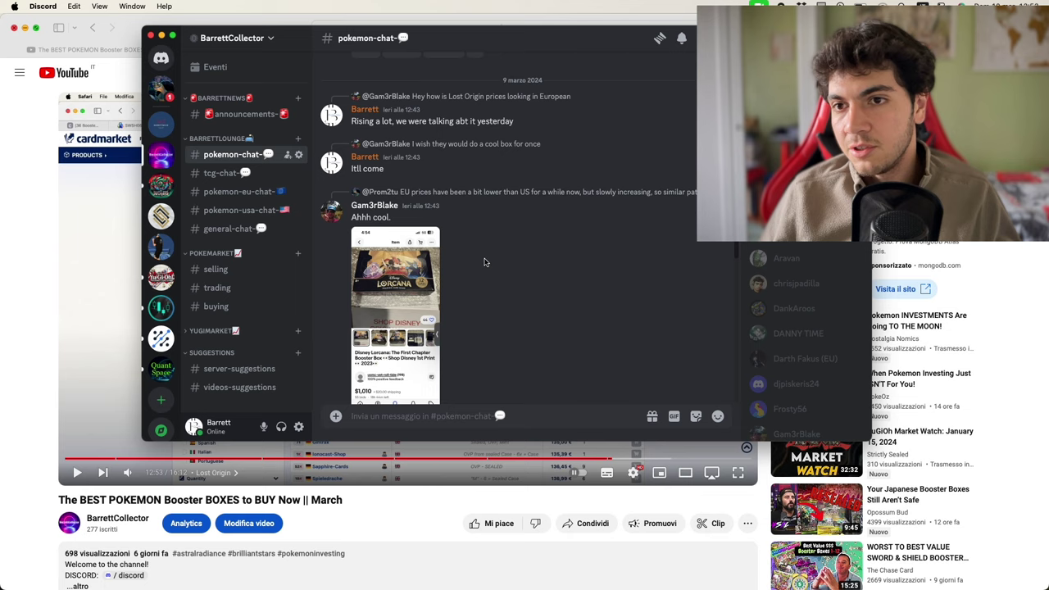
{"action": "scroll", "coordinate": [482, 265], "scroll_direction": "down", "scroll_amount": 10}
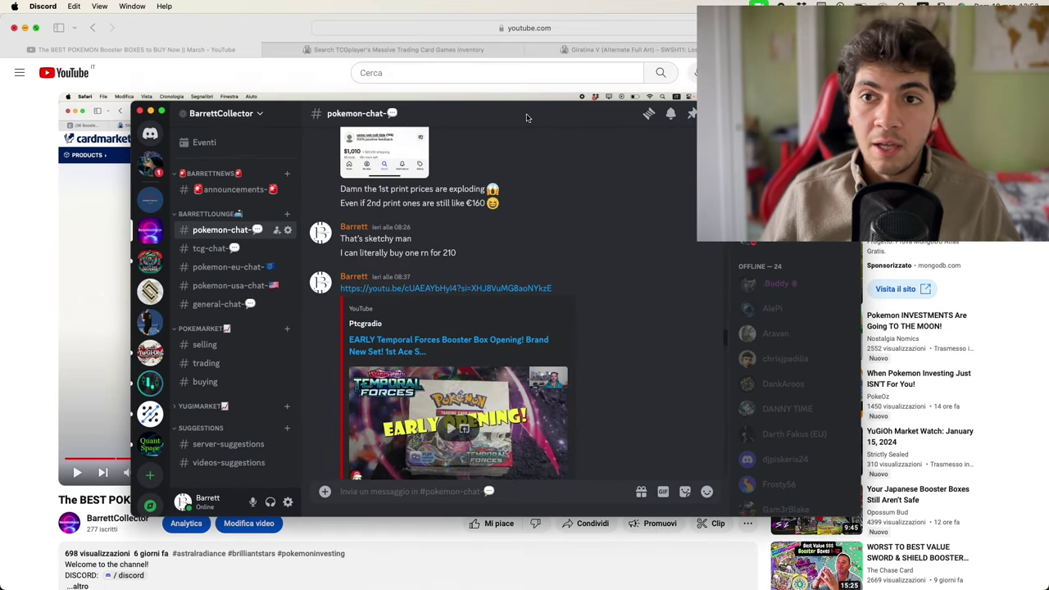
{"action": "key", "text": "super+w"}
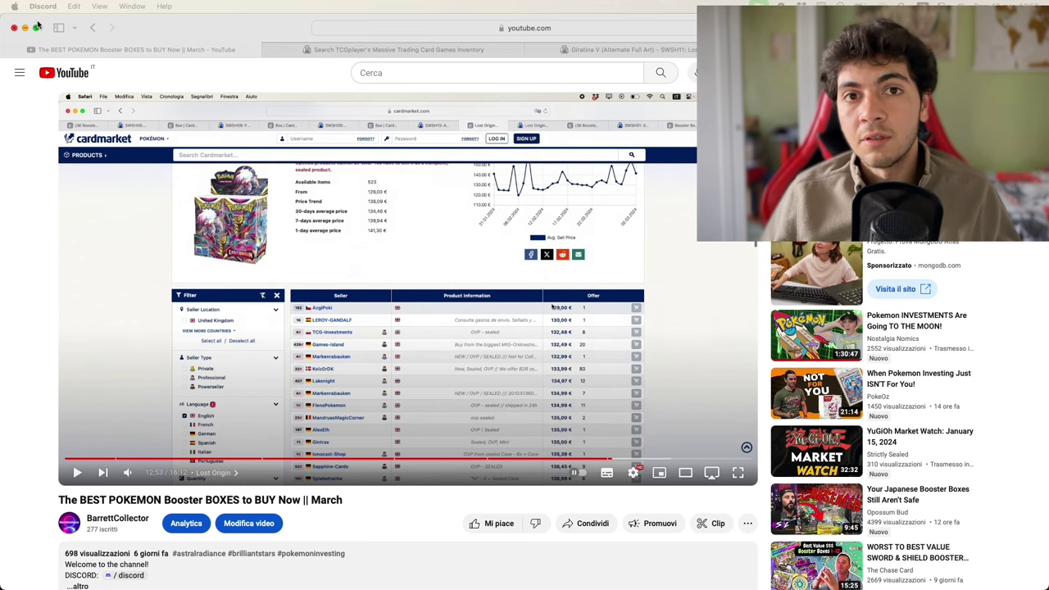
{"action": "left_click", "coordinate": [38, 27]}
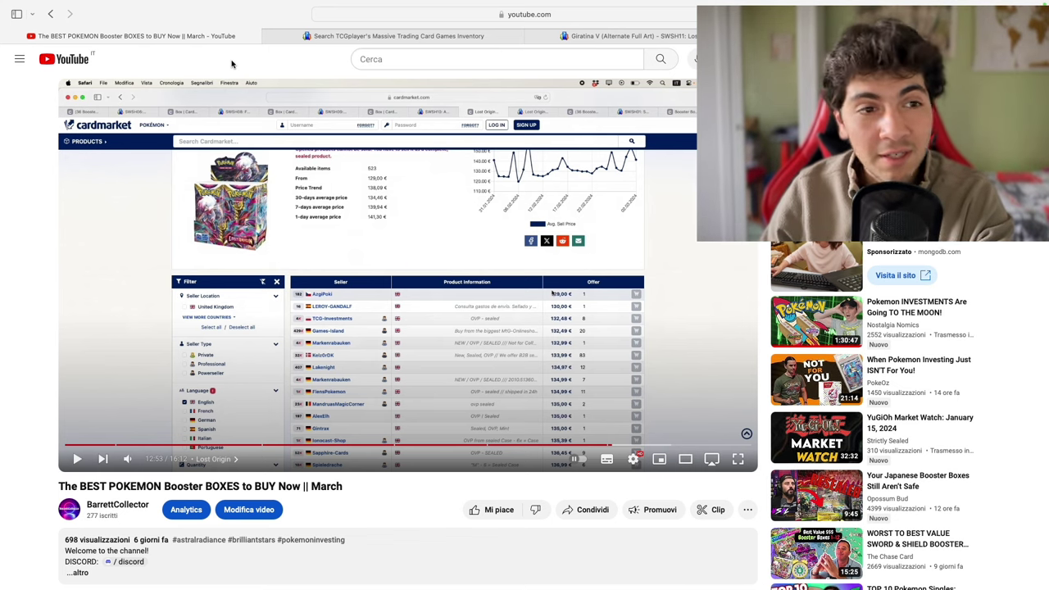
{"action": "scroll", "coordinate": [232, 63], "scroll_direction": "up", "scroll_amount": 1}
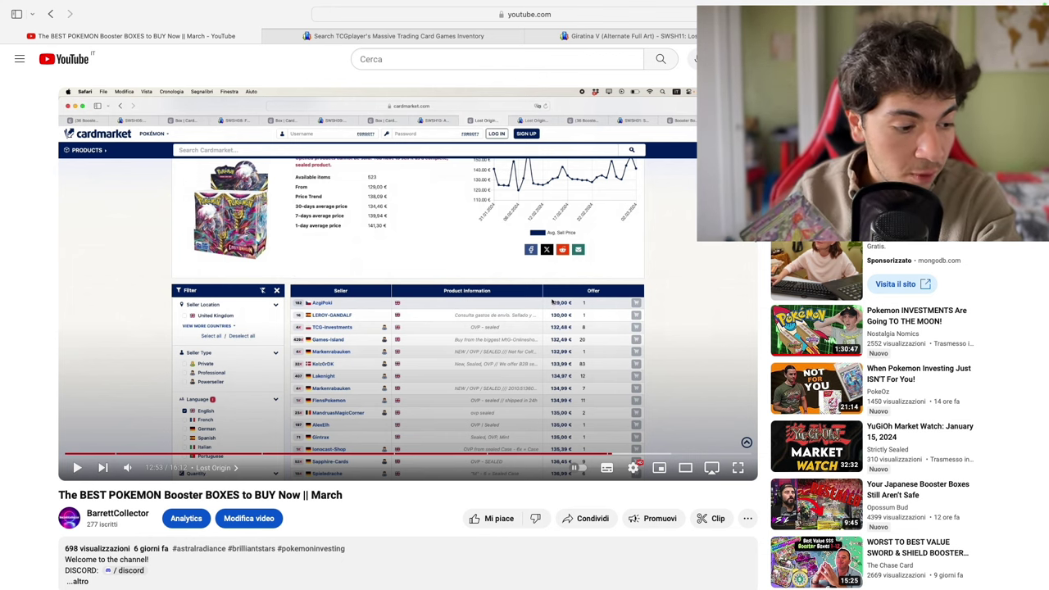
{"action": "key", "text": "super+Tab"}
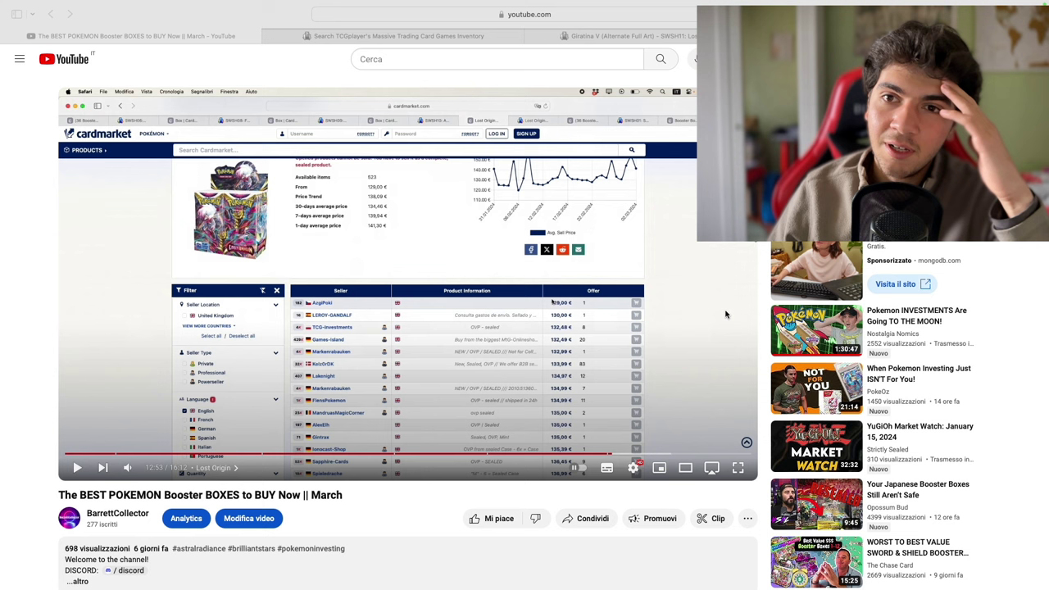
{"action": "left_click", "coordinate": [298, 4]}
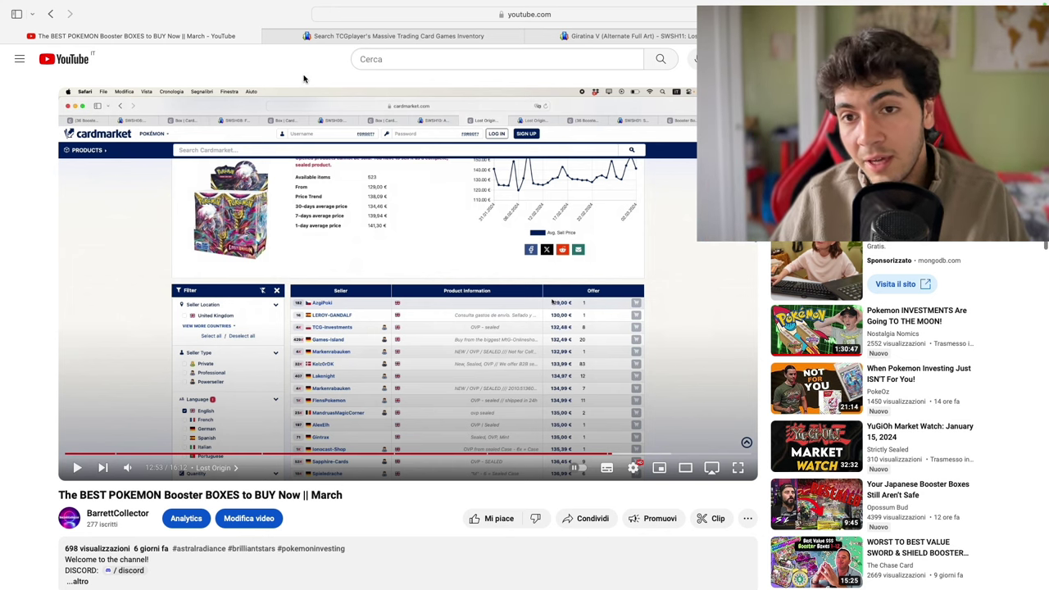
{"action": "left_click_drag", "start_coordinate": [344, 495], "coordinate": [59, 494]}
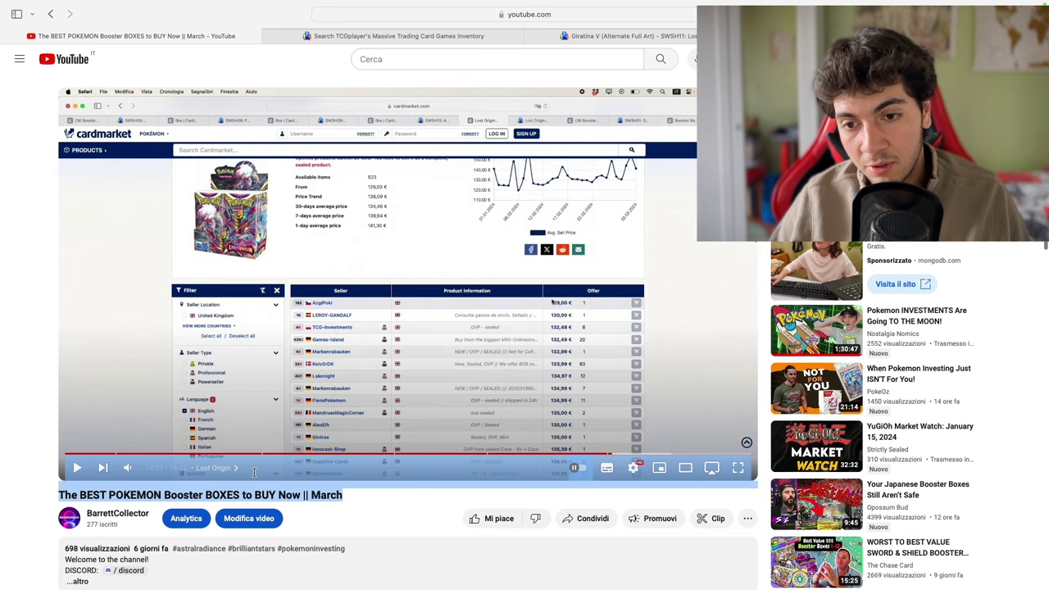
{"action": "key", "text": "super+c"}
{"action": "left_click", "coordinate": [59, 492]}
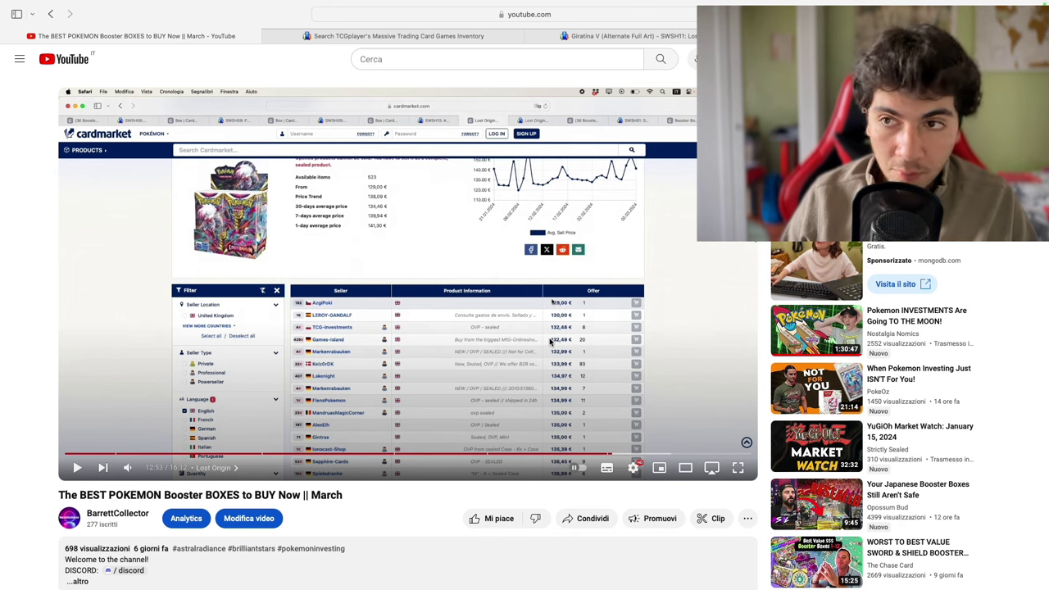
Step: Switch from the video to the Cardmarket Lost Origin booster box results
{"action": "key", "text": "ctrl+Tab"}
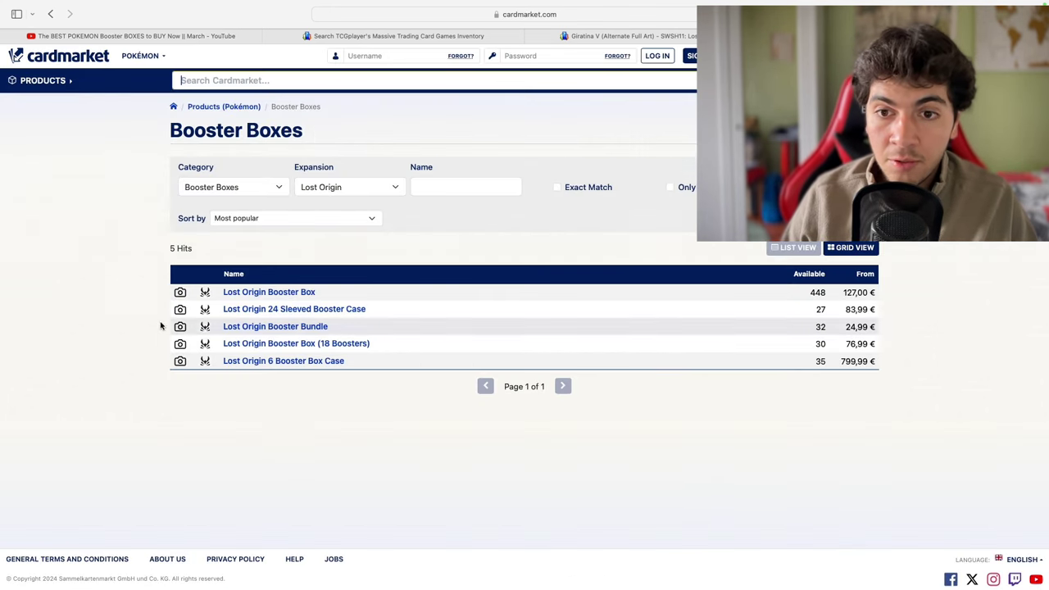
Step: Open the Lost Origin Booster Box offers, highlighting Markenrabauken's quantity and NobleGarden's case comment
{"action": "left_click", "coordinate": [271, 293]}
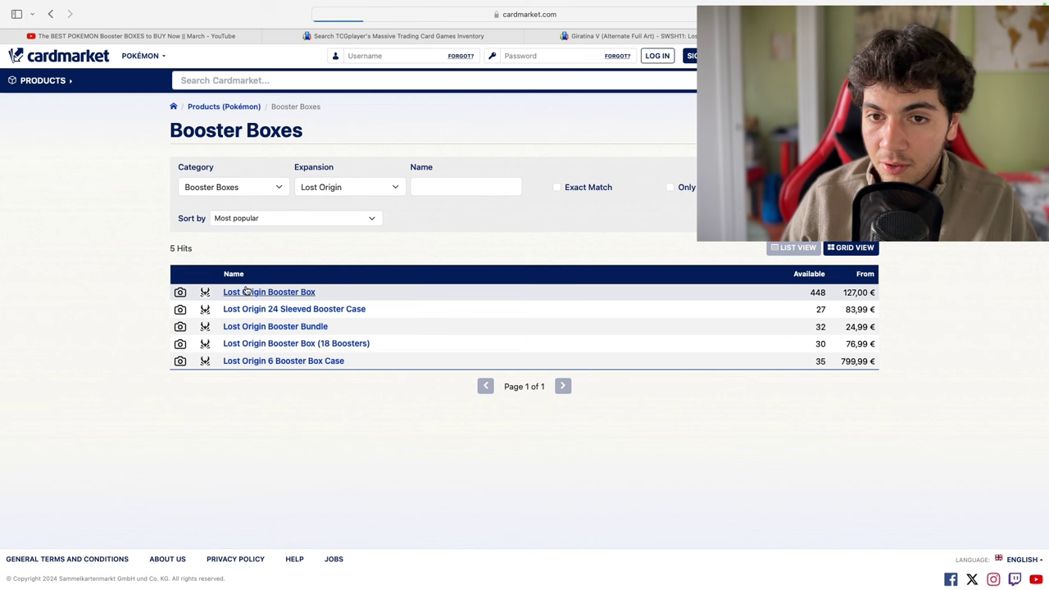
{"action": "scroll", "coordinate": [379, 321], "scroll_direction": "down", "scroll_amount": 3}
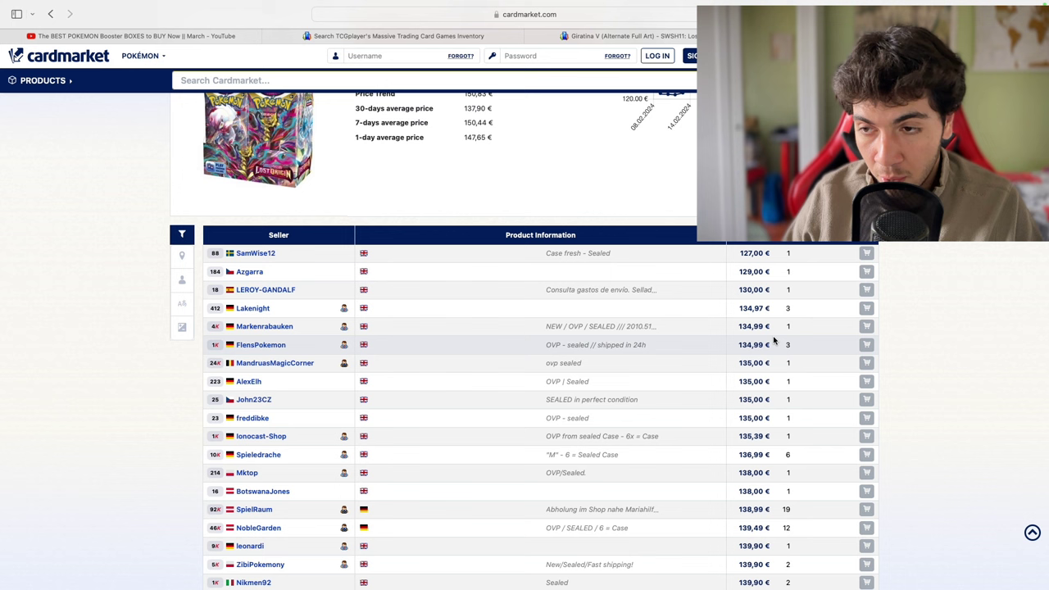
{"action": "double_click", "coordinate": [787, 326]}
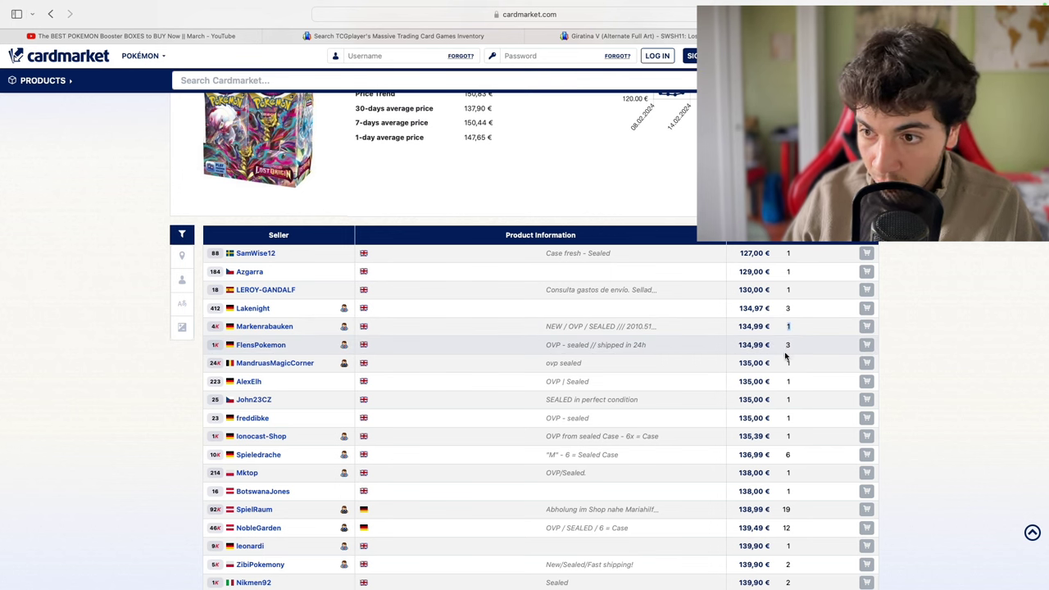
{"action": "scroll", "coordinate": [778, 357], "scroll_direction": "down", "scroll_amount": 3}
{"action": "scroll", "coordinate": [778, 356], "scroll_direction": "down", "scroll_amount": 2}
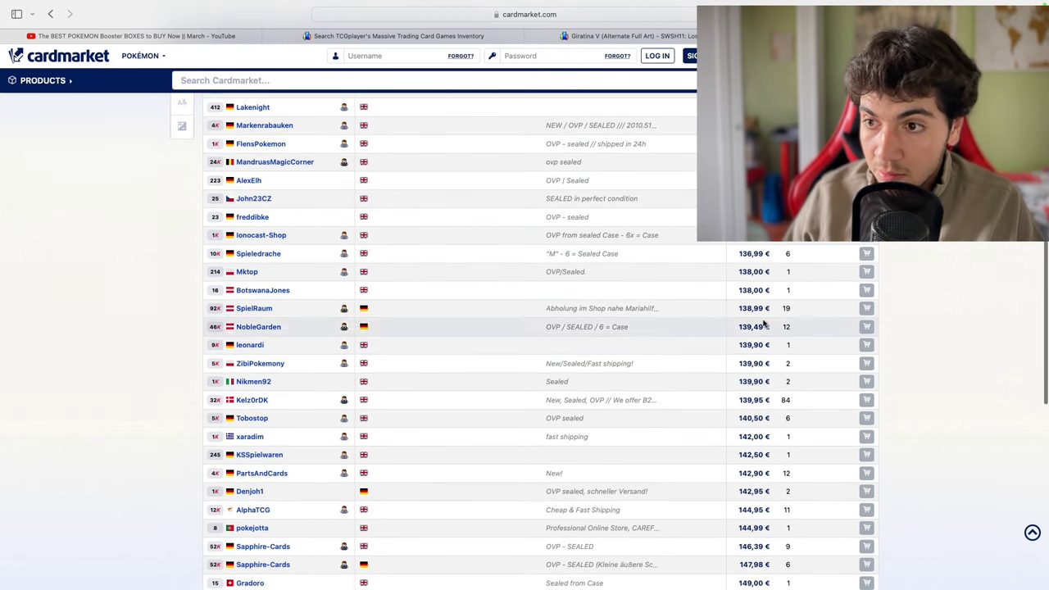
{"action": "left_click_drag", "start_coordinate": [738, 308], "coordinate": [786, 401]}
{"action": "left_click", "coordinate": [738, 308]}
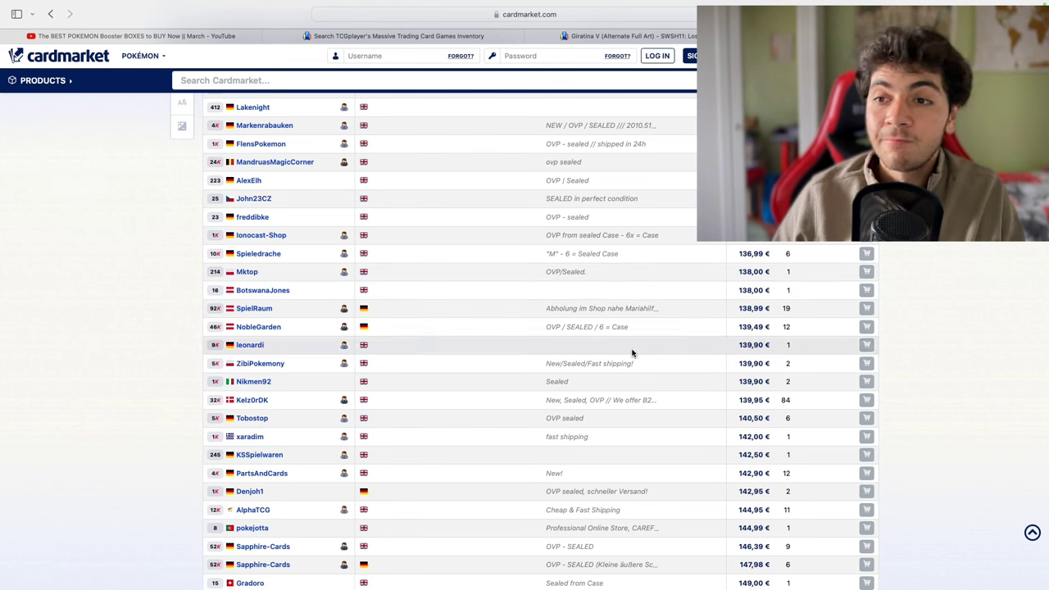
{"action": "left_click_drag", "start_coordinate": [629, 327], "coordinate": [598, 327]}
{"action": "left_click", "coordinate": [556, 56]}
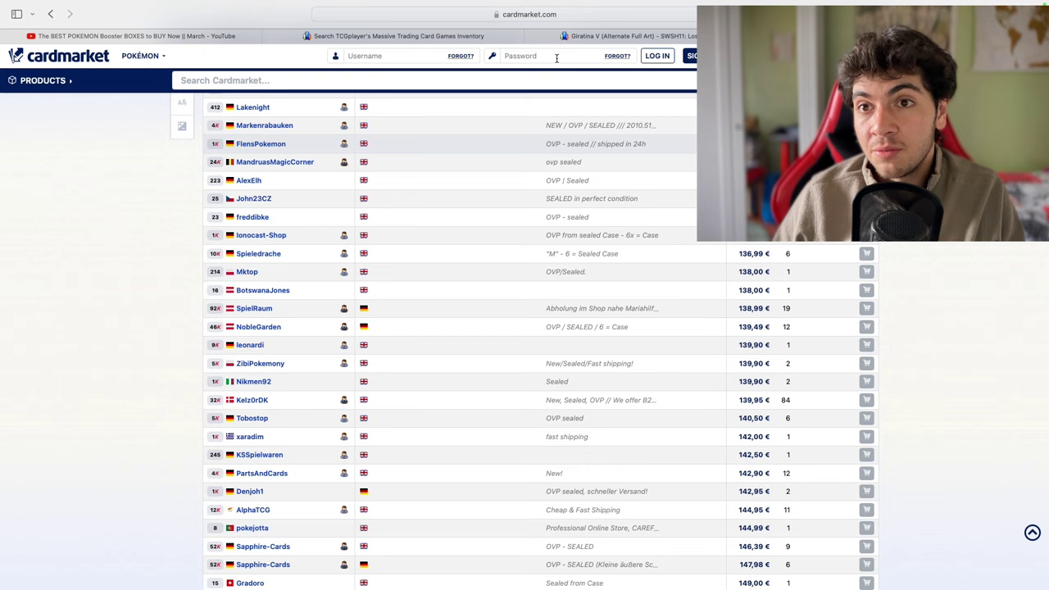
Step: Open the TCGplayer Lost Origin Booster Box page and highlight the Ticked seller's $150.00 price
{"action": "left_click", "coordinate": [418, 36]}
{"action": "left_click", "coordinate": [582, 37]}
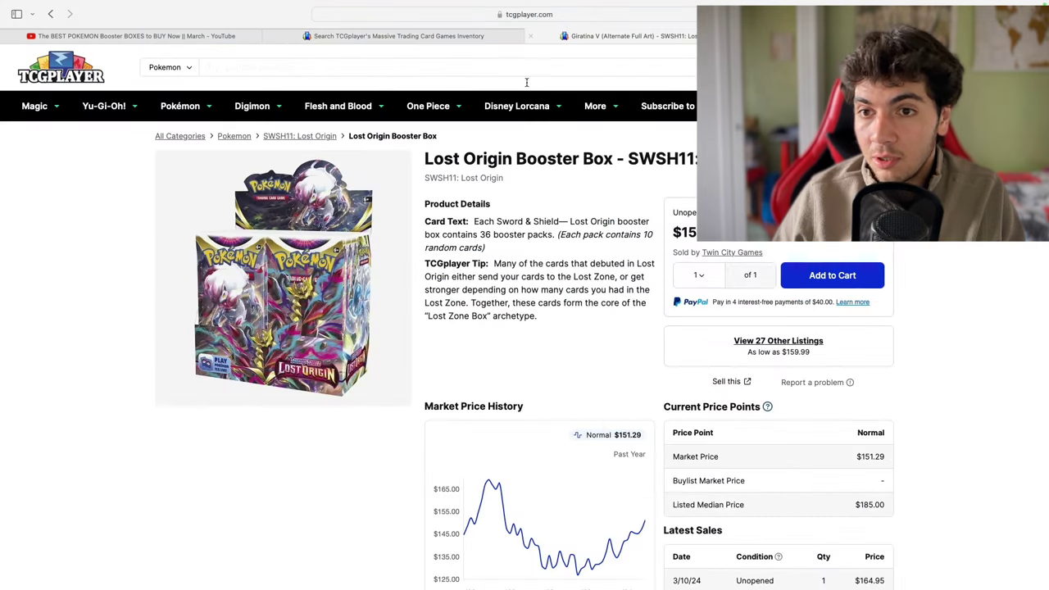
{"action": "scroll", "coordinate": [527, 81], "scroll_direction": "down", "scroll_amount": 3}
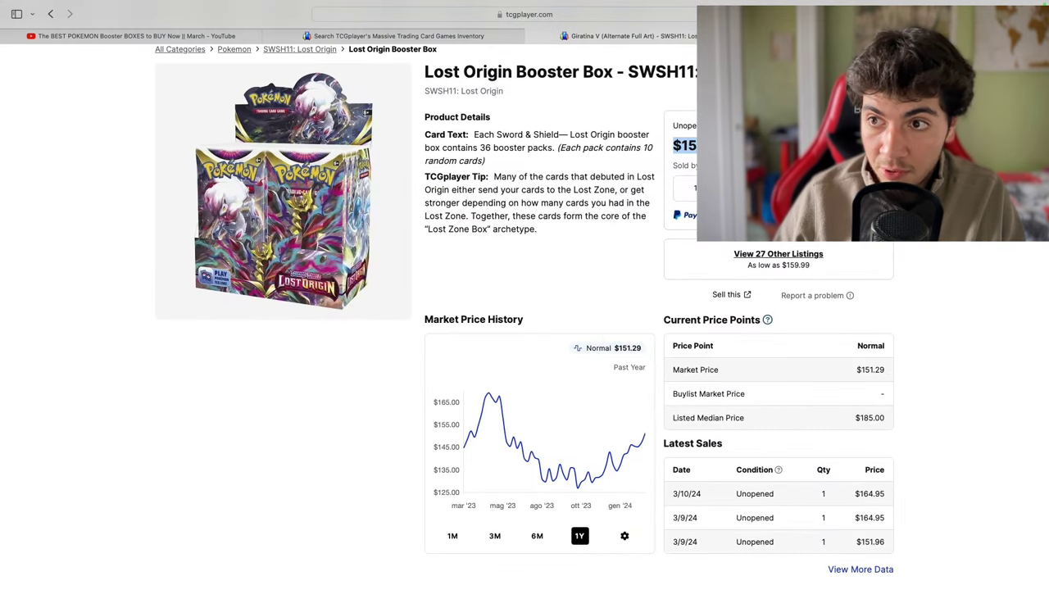
{"action": "scroll", "coordinate": [562, 483], "scroll_direction": "down", "scroll_amount": 2}
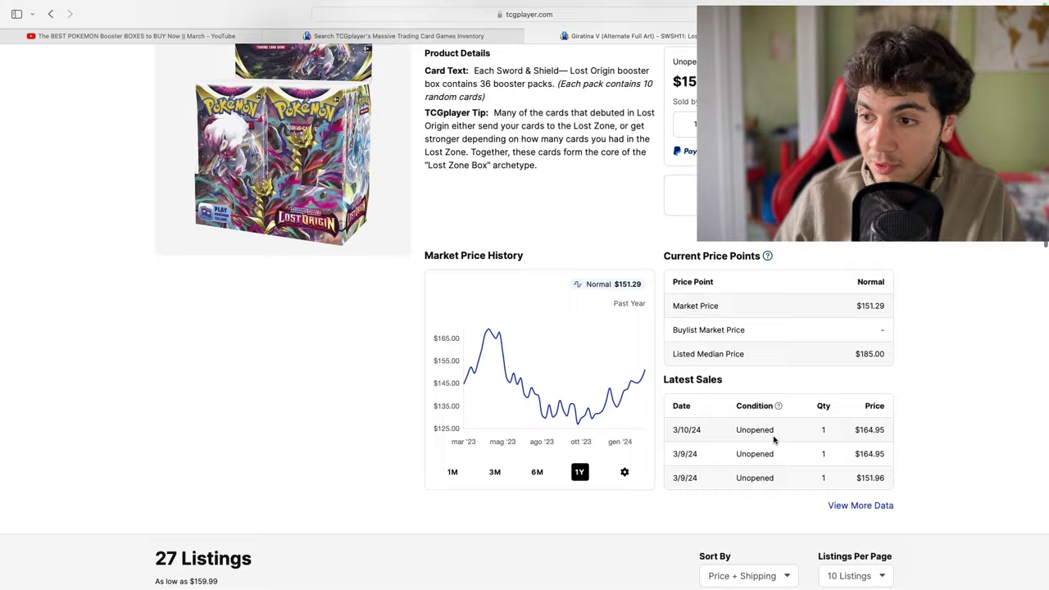
{"action": "scroll", "coordinate": [774, 440], "scroll_direction": "down", "scroll_amount": 5}
{"action": "scroll", "coordinate": [679, 426], "scroll_direction": "down", "scroll_amount": 8}
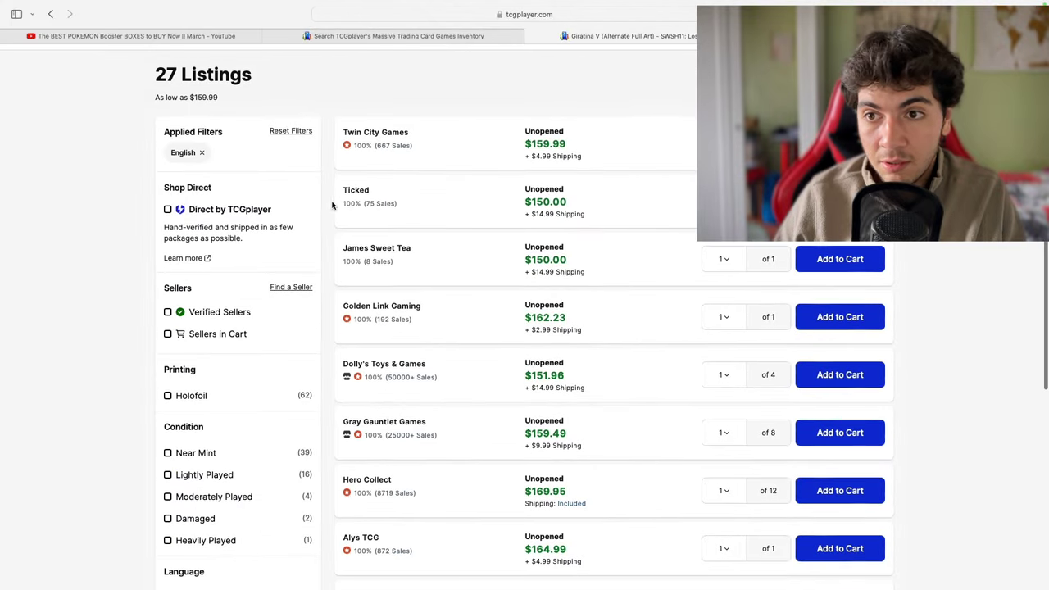
{"action": "left_click", "coordinate": [567, 202]}
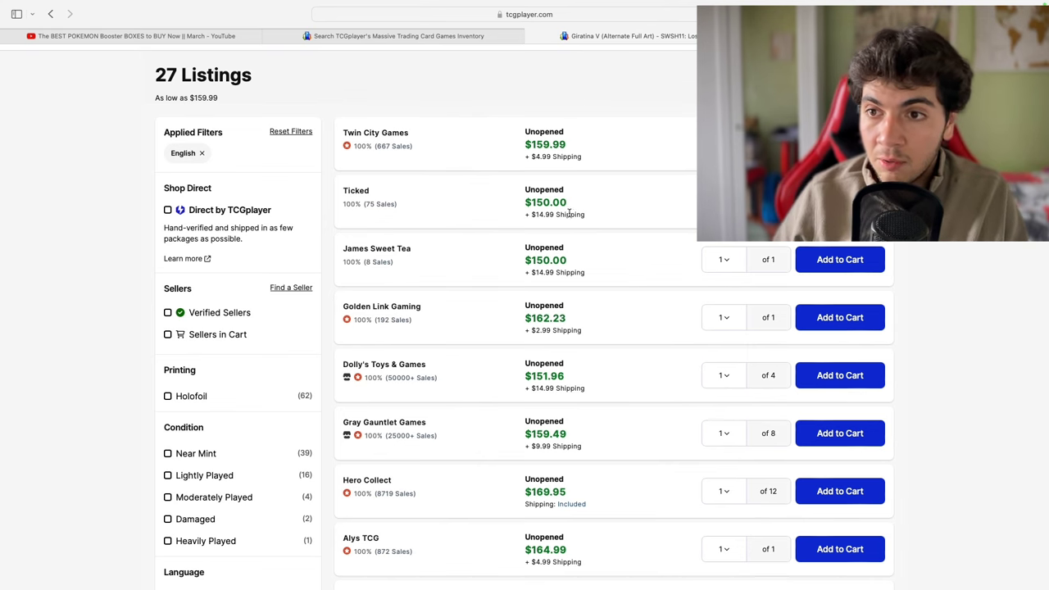
{"action": "left_click_drag", "start_coordinate": [567, 202], "coordinate": [549, 203]}
{"action": "left_click", "coordinate": [505, 182]}
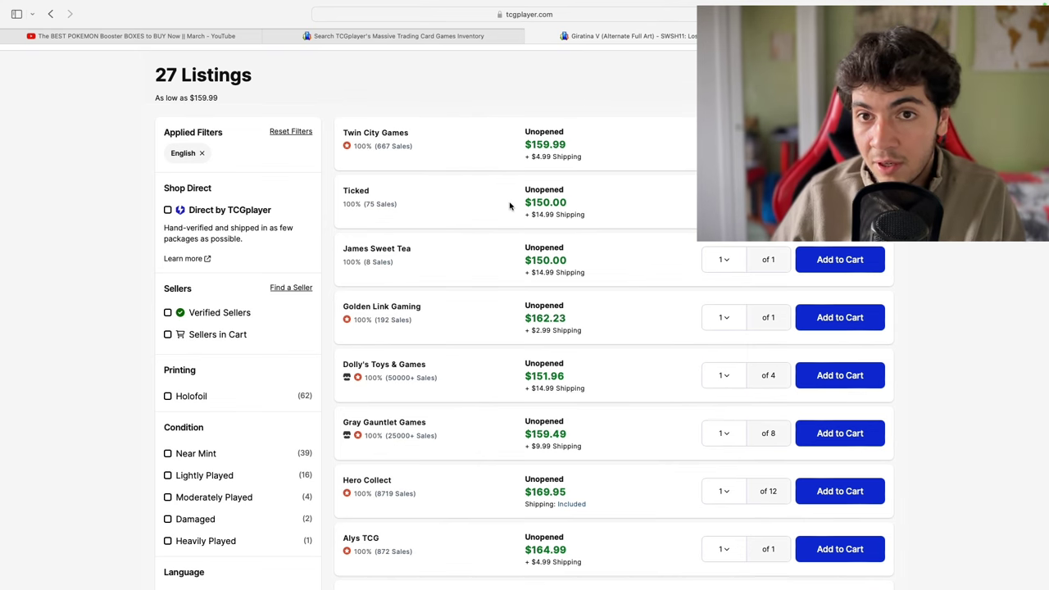
{"action": "scroll", "coordinate": [506, 182], "scroll_direction": "up", "scroll_amount": 2}
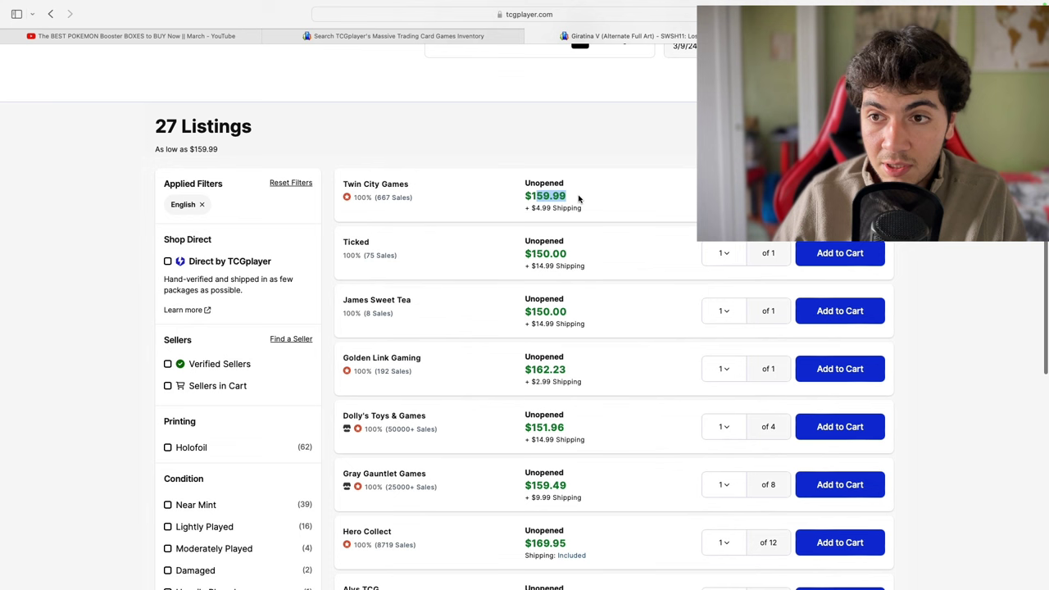
{"action": "left_click_drag", "start_coordinate": [536, 254], "coordinate": [567, 254]}
{"action": "left_click", "coordinate": [563, 251]}
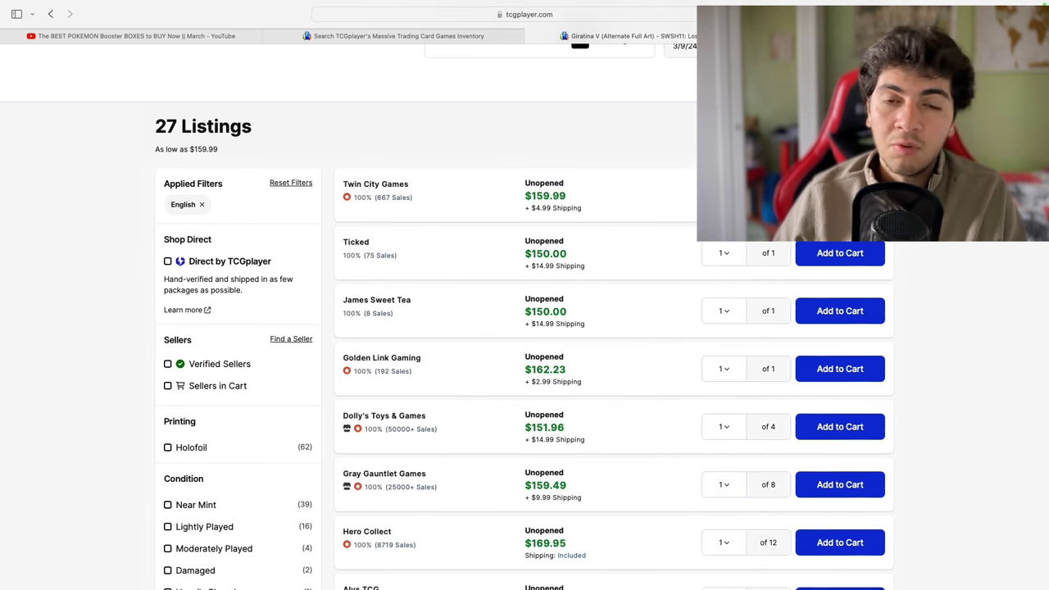
{"action": "left_click_drag", "start_coordinate": [565, 253], "coordinate": [525, 253]}
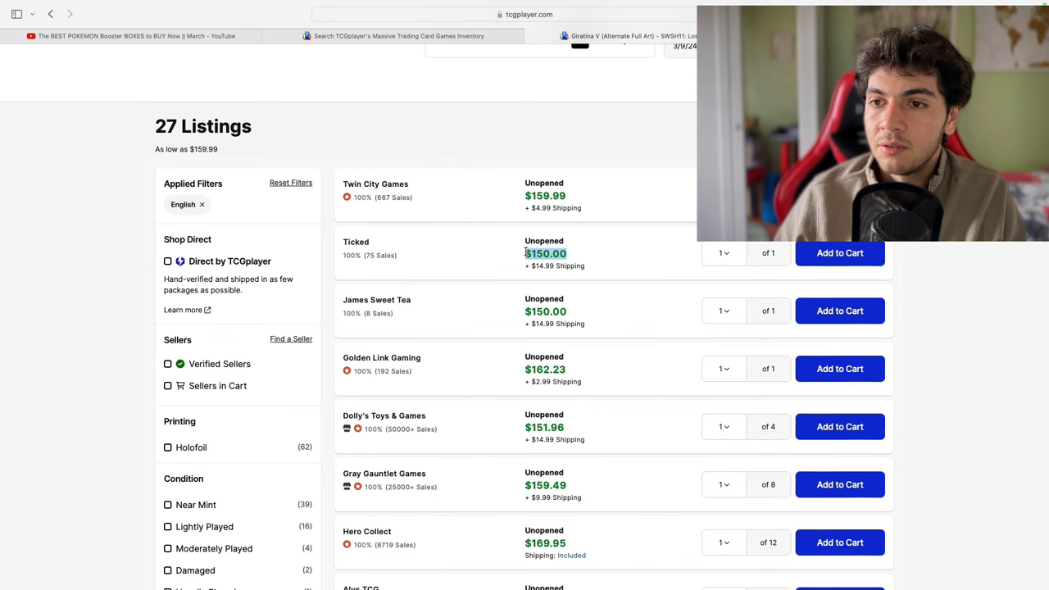
{"action": "left_click", "coordinate": [533, 251]}
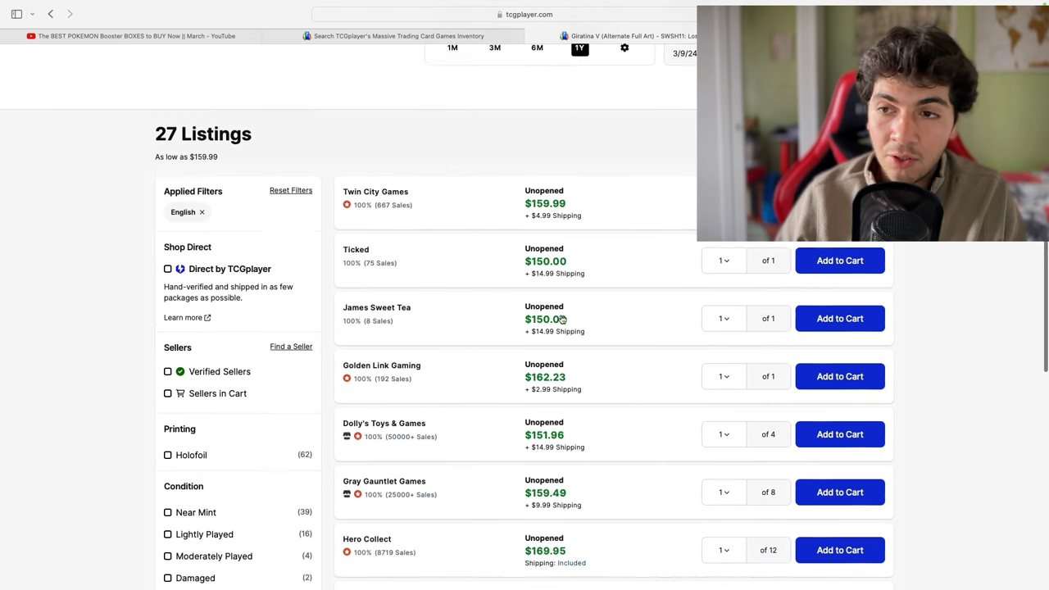
{"action": "scroll", "coordinate": [557, 311], "scroll_direction": "up", "scroll_amount": 5}
{"action": "scroll", "coordinate": [557, 311], "scroll_direction": "up", "scroll_amount": 4}
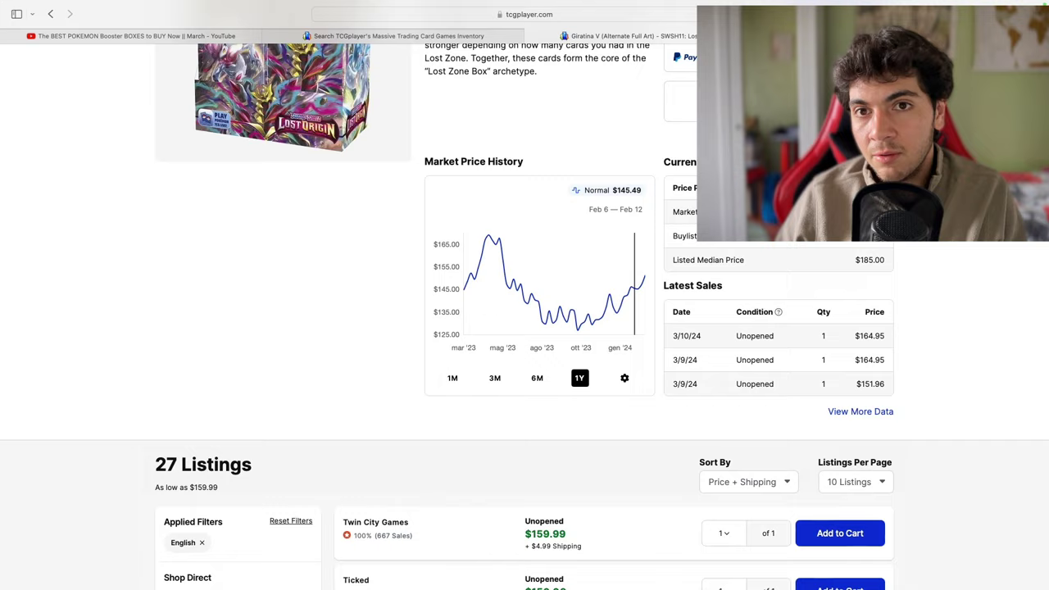
{"action": "scroll", "coordinate": [633, 285], "scroll_direction": "up", "scroll_amount": 4}
{"action": "scroll", "coordinate": [633, 285], "scroll_direction": "up", "scroll_amount": 1}
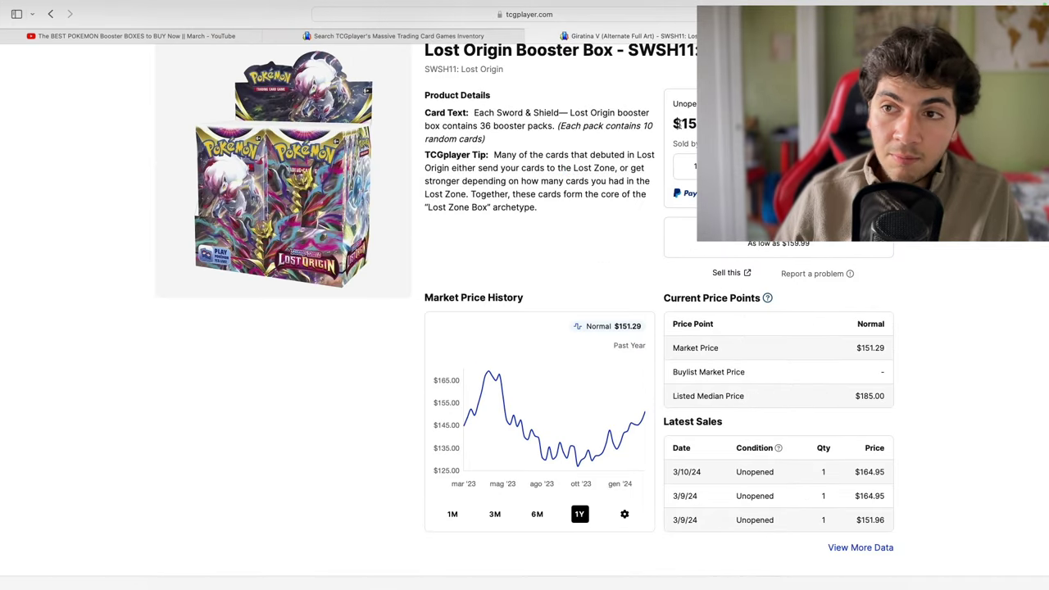
Step: Highlight the box's TCGplayer listed price, then return to the Cardmarket seller listings
{"action": "left_click_drag", "start_coordinate": [671, 123], "coordinate": [696, 123]}
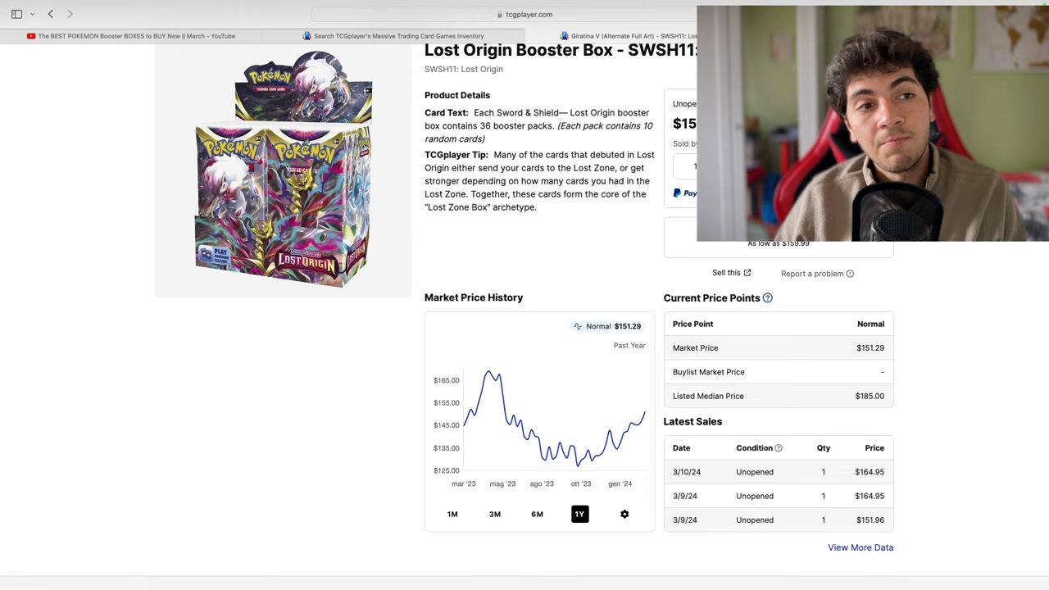
{"action": "key", "text": "ctrl+Tab"}
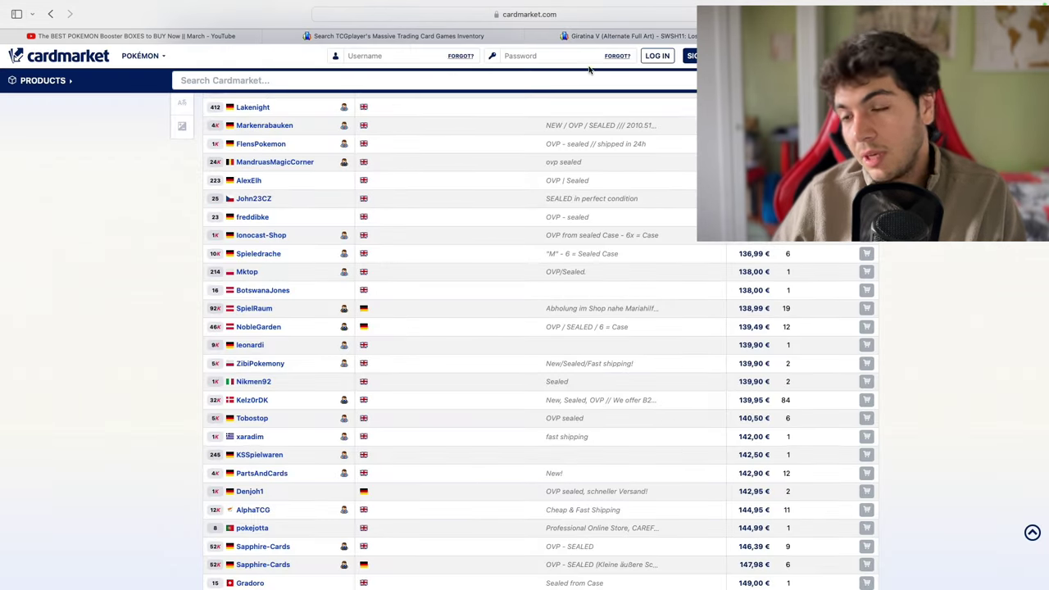
{"action": "scroll", "coordinate": [748, 285], "scroll_direction": "down", "scroll_amount": 1}
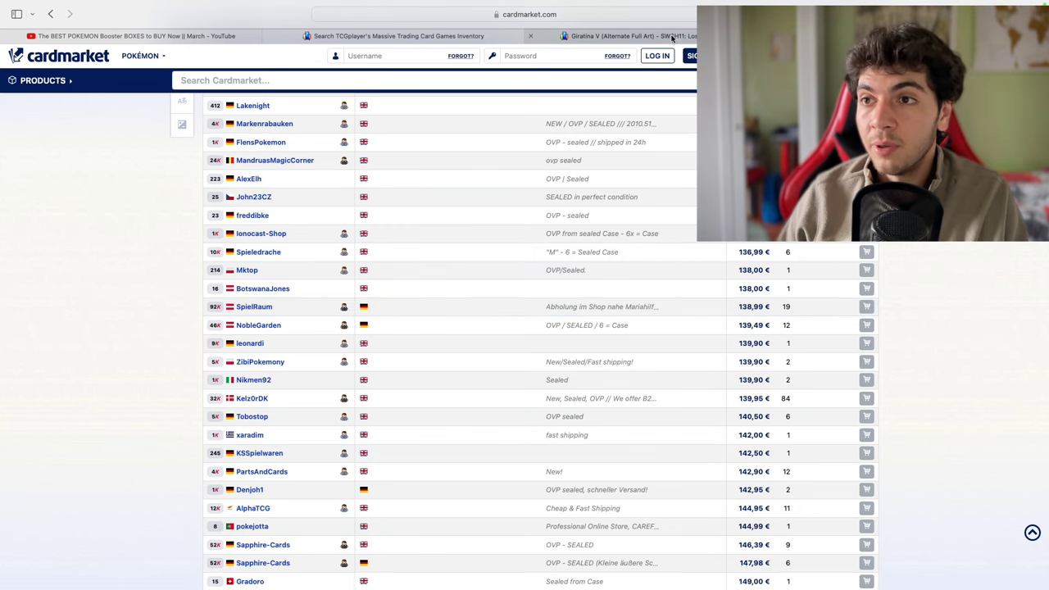
Step: Revisit the Lost Origin box price history, then return to the Lost Origin card search results
{"action": "left_click", "coordinate": [623, 35]}
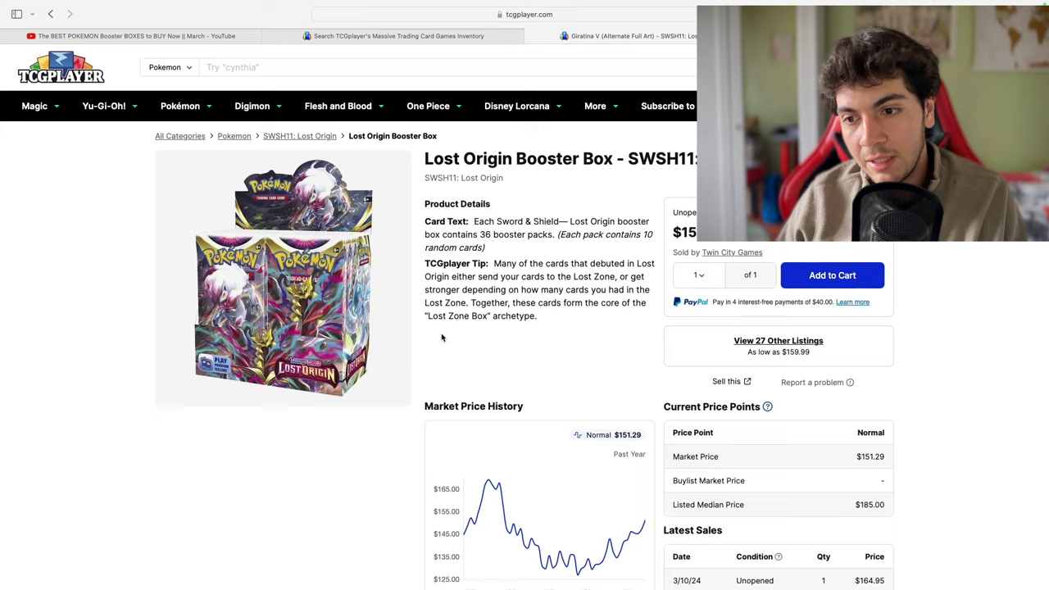
{"action": "scroll", "coordinate": [410, 344], "scroll_direction": "down", "scroll_amount": 3}
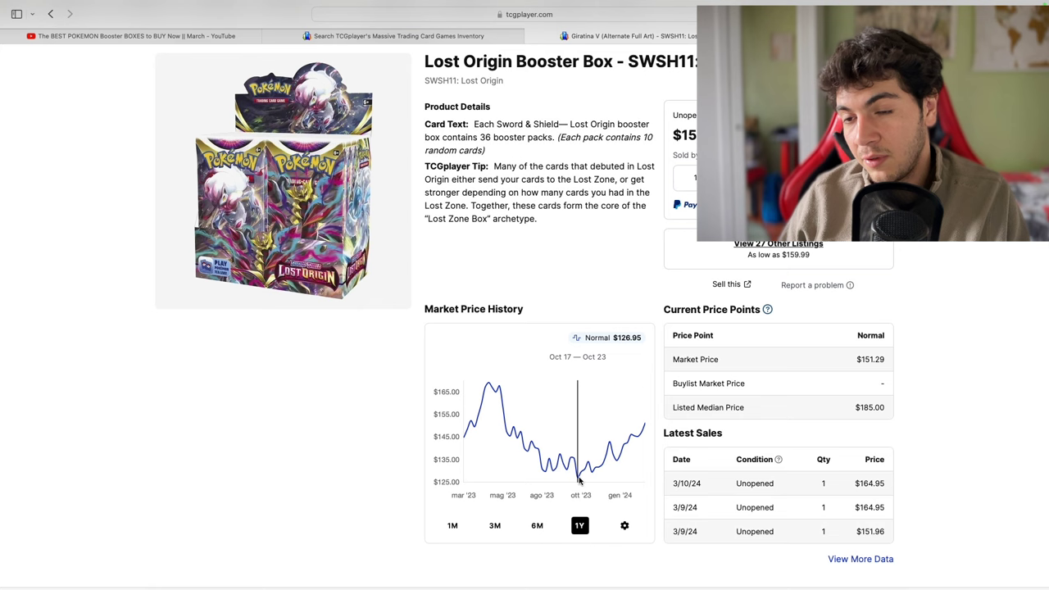
{"action": "left_click", "coordinate": [393, 35]}
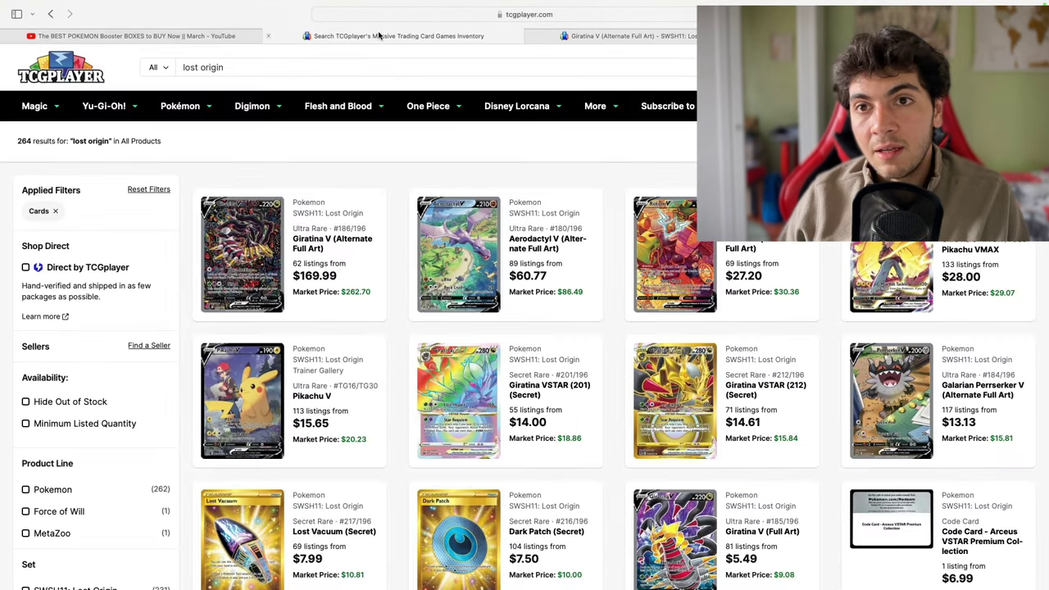
Step: Open the Giratina V Alternate Full Art page and check page-two listings, including the $250.00 Near Mint offer
{"action": "left_click", "coordinate": [355, 246]}
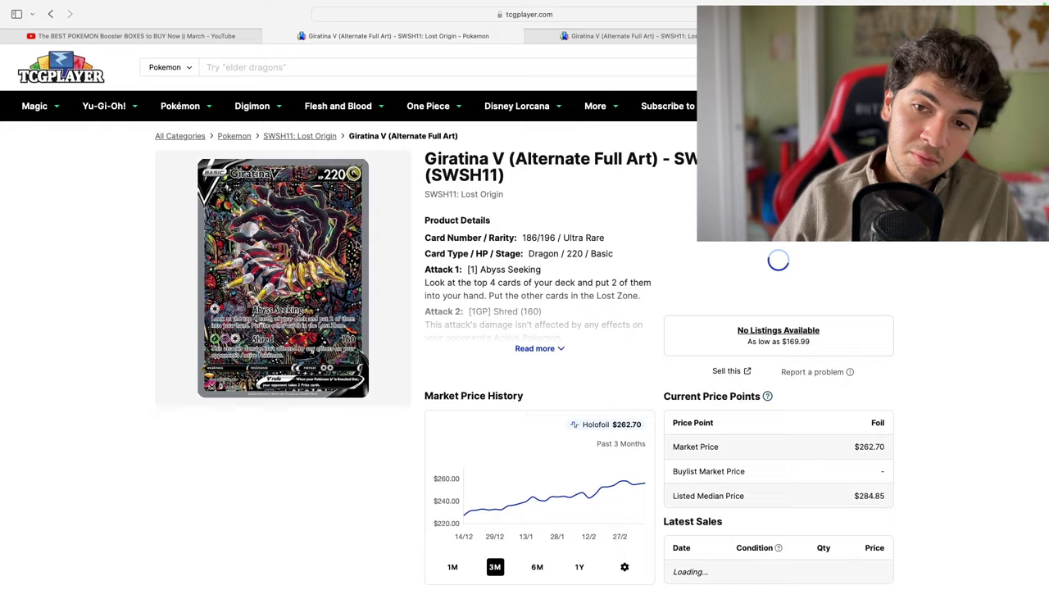
{"action": "scroll", "coordinate": [416, 342], "scroll_direction": "down", "scroll_amount": 5}
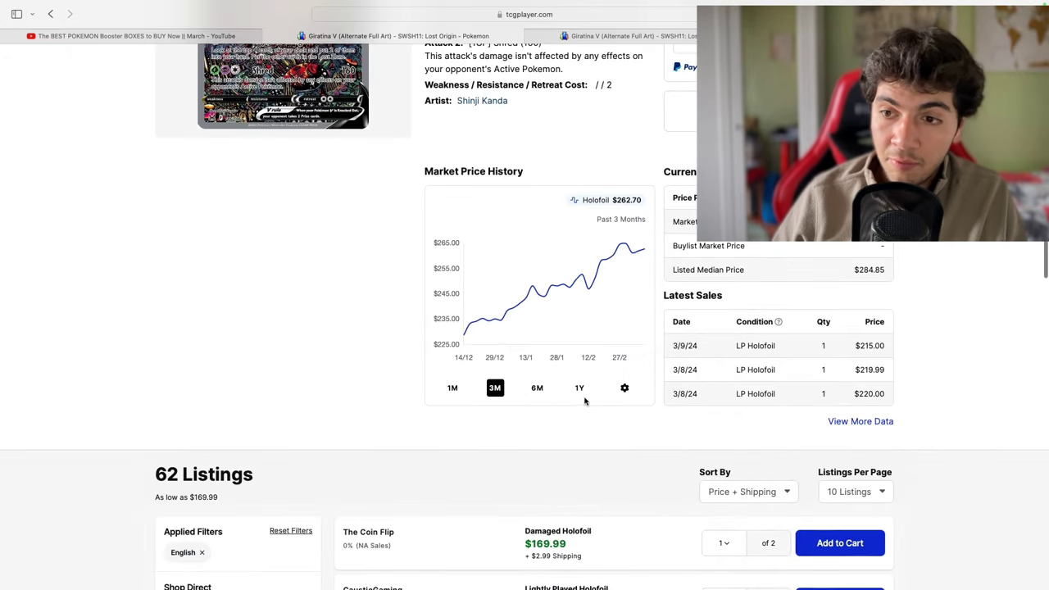
{"action": "scroll", "coordinate": [446, 348], "scroll_direction": "down", "scroll_amount": 1}
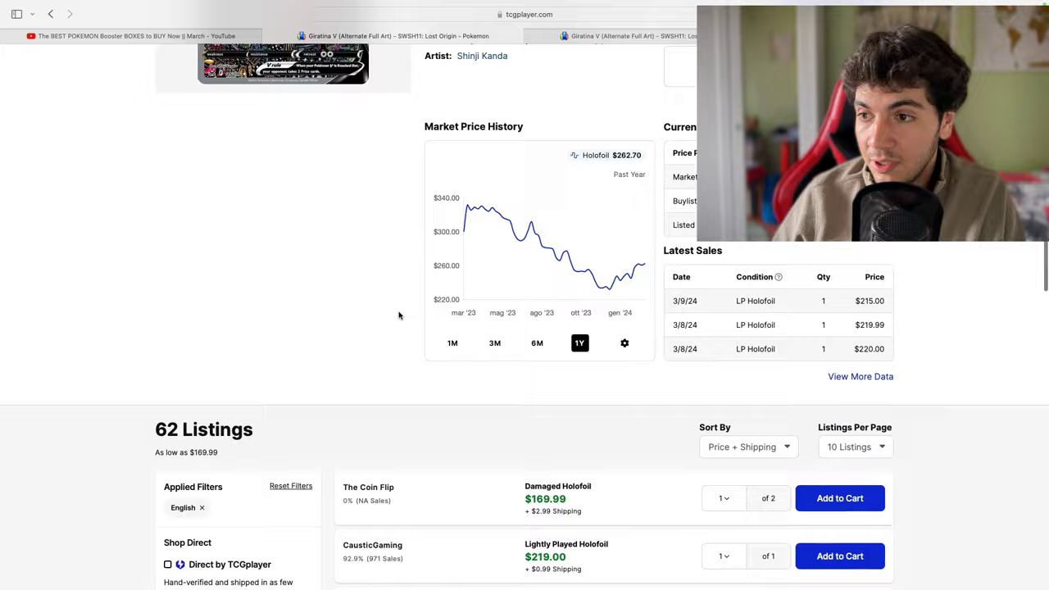
{"action": "scroll", "coordinate": [352, 319], "scroll_direction": "down", "scroll_amount": 4}
{"action": "scroll", "coordinate": [348, 313], "scroll_direction": "down", "scroll_amount": 6}
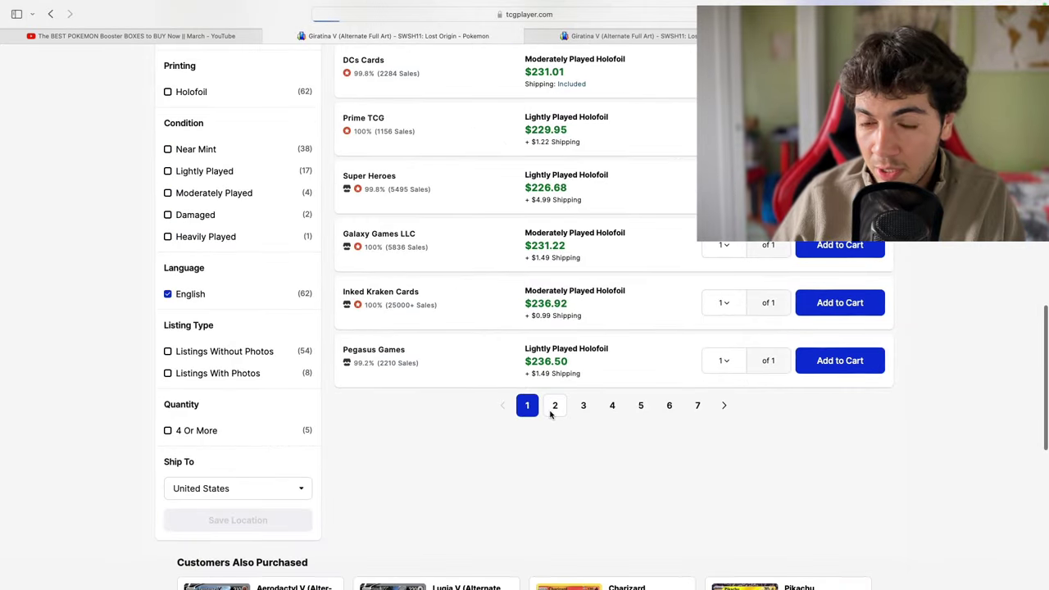
{"action": "scroll", "coordinate": [336, 353], "scroll_direction": "up", "scroll_amount": 1}
{"action": "key", "text": "super+bracketleft"}
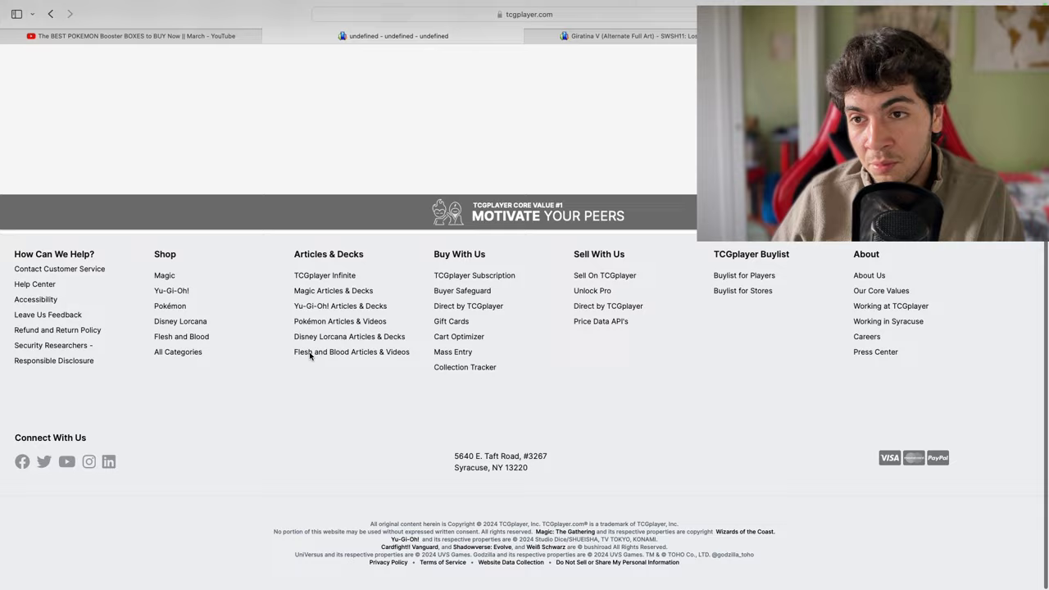
{"action": "scroll", "coordinate": [318, 357], "scroll_direction": "down", "scroll_amount": 8}
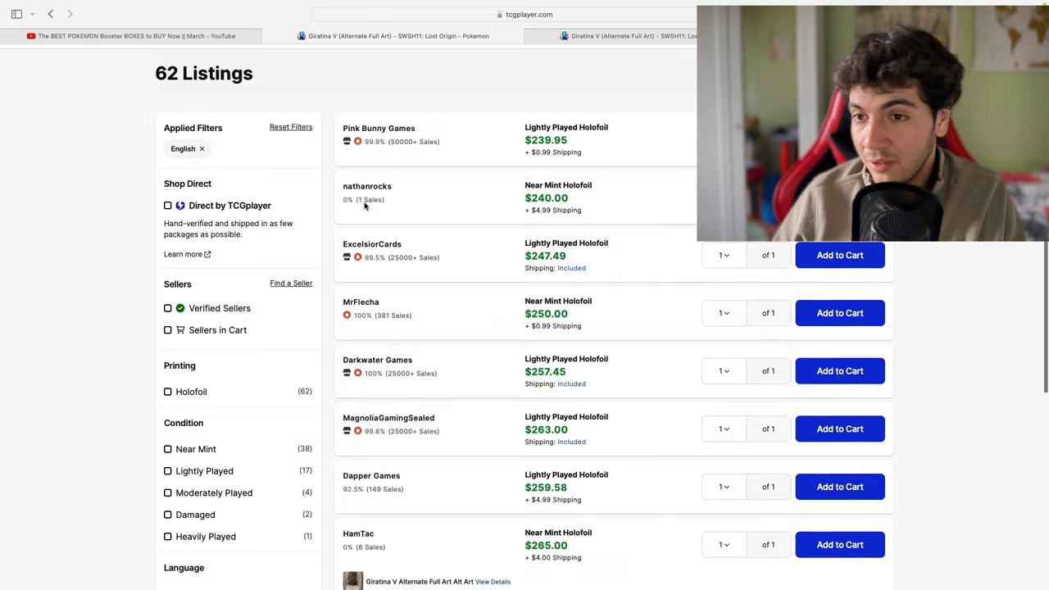
{"action": "scroll", "coordinate": [365, 205], "scroll_direction": "down", "scroll_amount": 2}
{"action": "scroll", "coordinate": [367, 209], "scroll_direction": "down", "scroll_amount": 2}
{"action": "left_click_drag", "start_coordinate": [573, 197], "coordinate": [528, 195]}
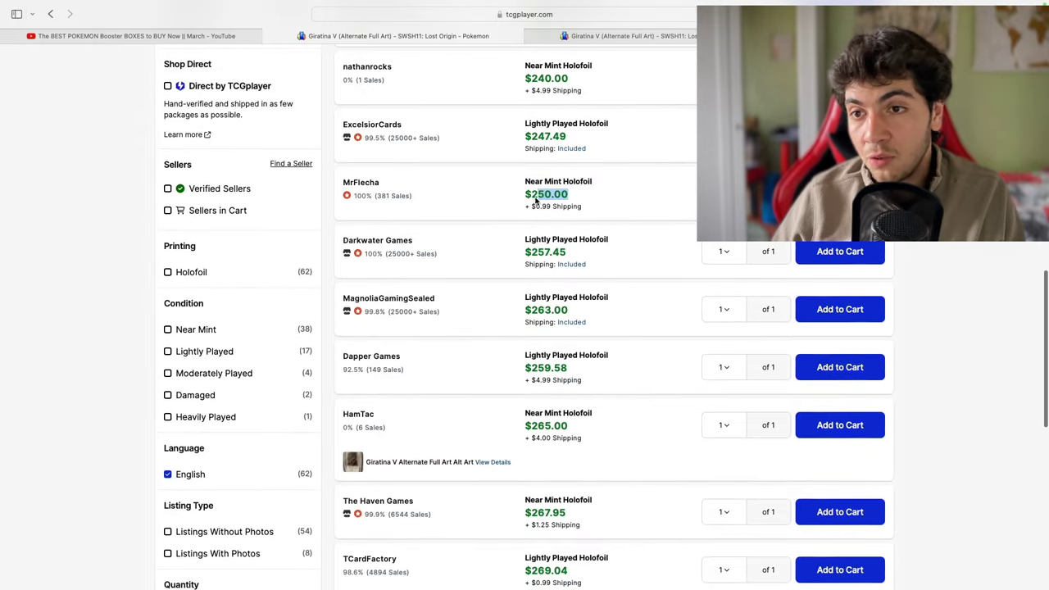
{"action": "left_click", "coordinate": [501, 304]}
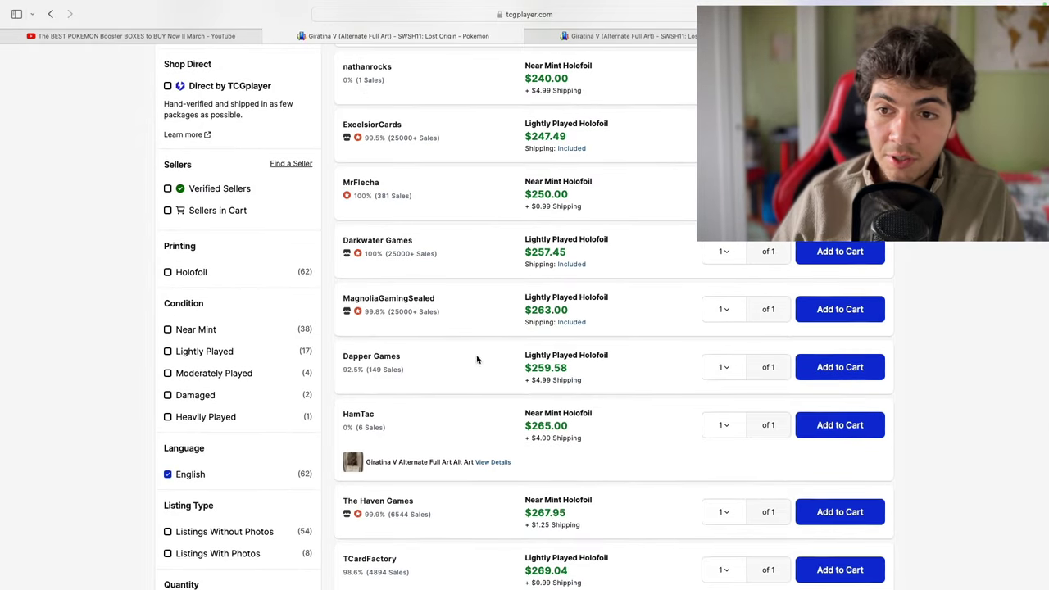
{"action": "scroll", "coordinate": [344, 352], "scroll_direction": "down", "scroll_amount": 2}
{"action": "scroll", "coordinate": [344, 353], "scroll_direction": "down", "scroll_amount": 3}
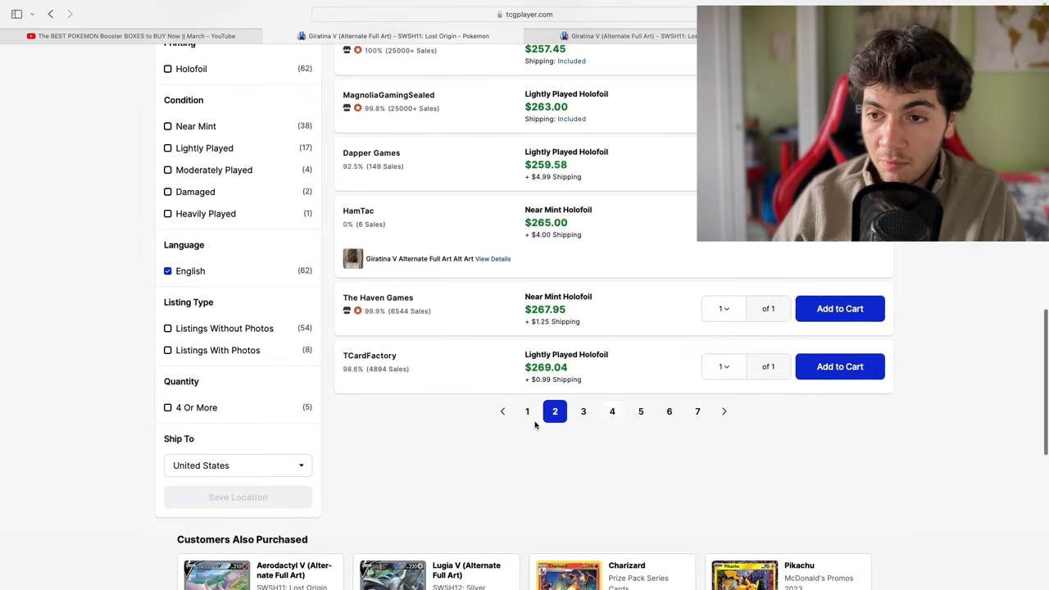
{"action": "scroll", "coordinate": [435, 439], "scroll_direction": "down", "scroll_amount": 5}
{"action": "scroll", "coordinate": [318, 319], "scroll_direction": "up", "scroll_amount": 4}
{"action": "scroll", "coordinate": [318, 317], "scroll_direction": "up", "scroll_amount": 8}
{"action": "scroll", "coordinate": [328, 317], "scroll_direction": "up", "scroll_amount": 6}
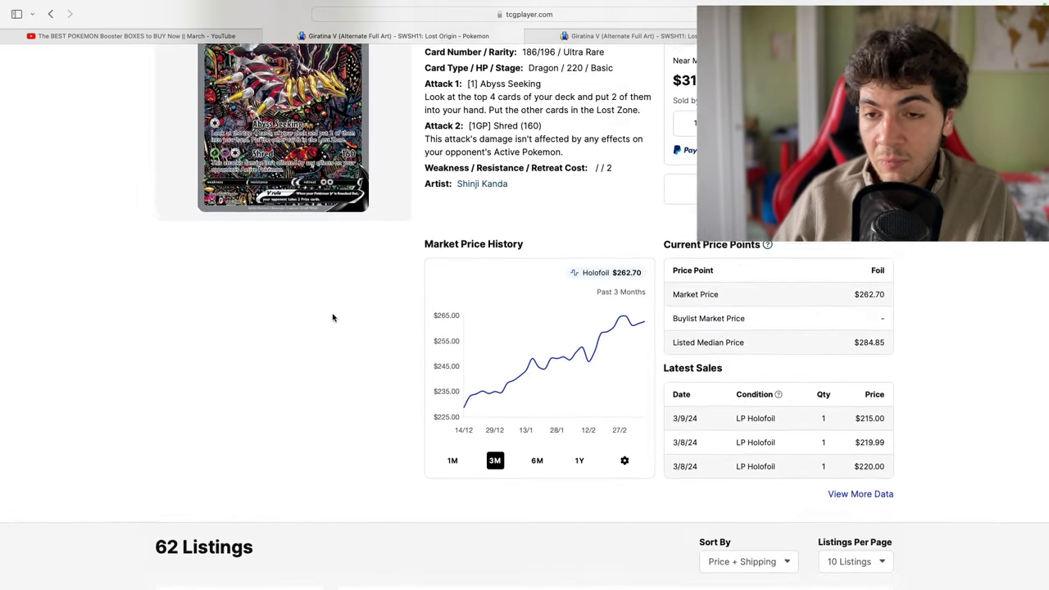
{"action": "scroll", "coordinate": [332, 317], "scroll_direction": "up", "scroll_amount": 2}
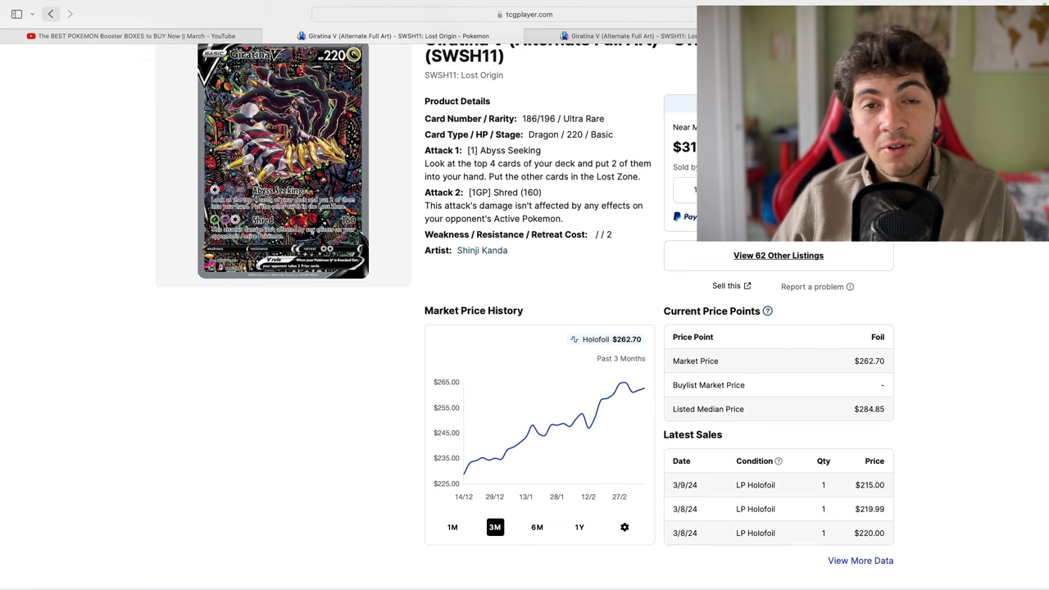
{"action": "left_click", "coordinate": [50, 14]}
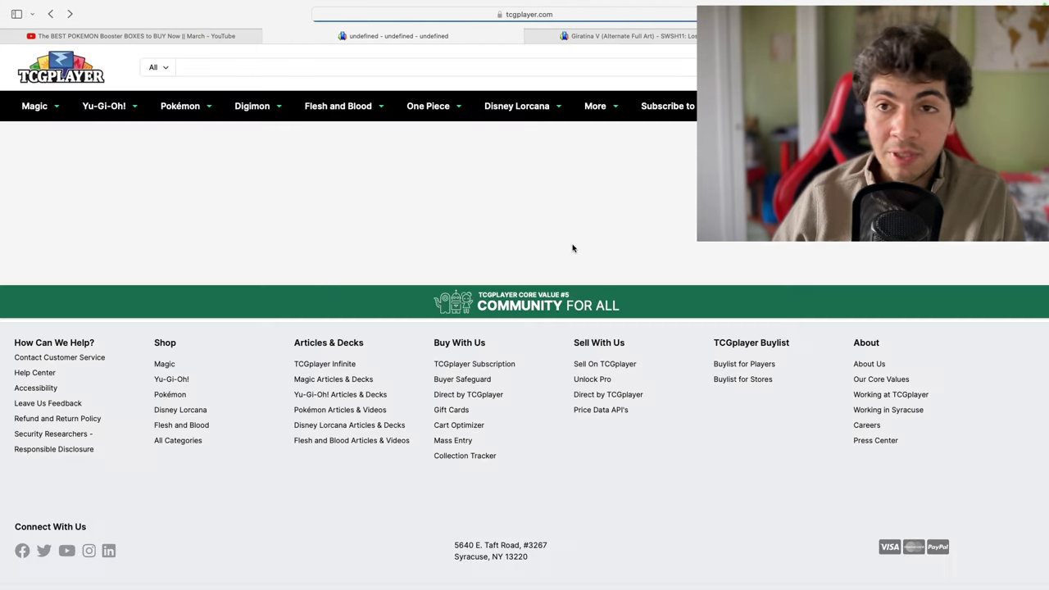
Step: Jump the YouTube video to the March 3 2024 spreadsheet, then reopen the Lost Origin Booster Box page
{"action": "left_click", "coordinate": [182, 36]}
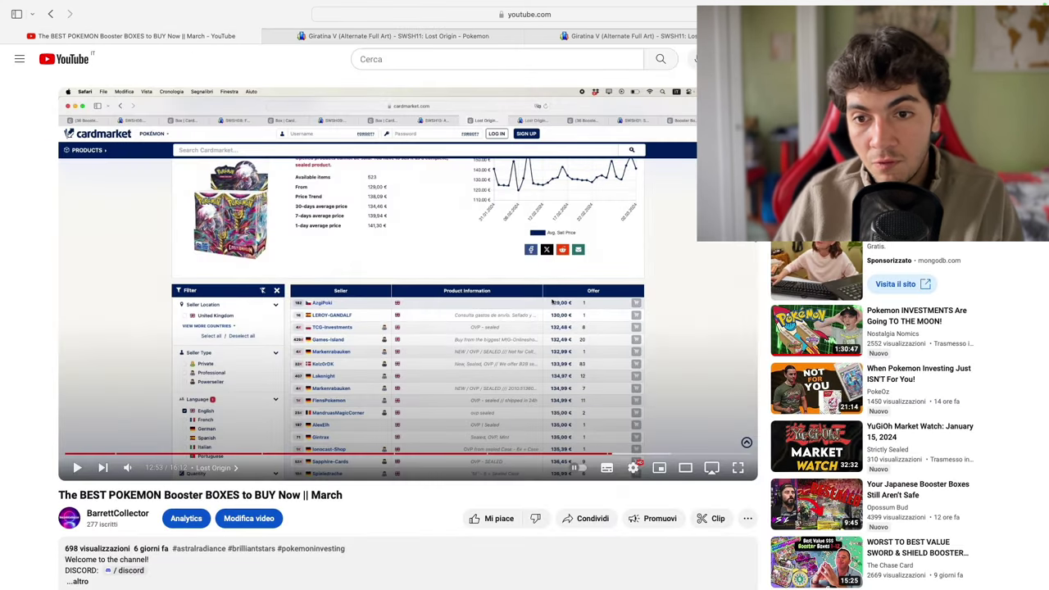
{"action": "scroll", "coordinate": [33, 270], "scroll_direction": "down", "scroll_amount": 3}
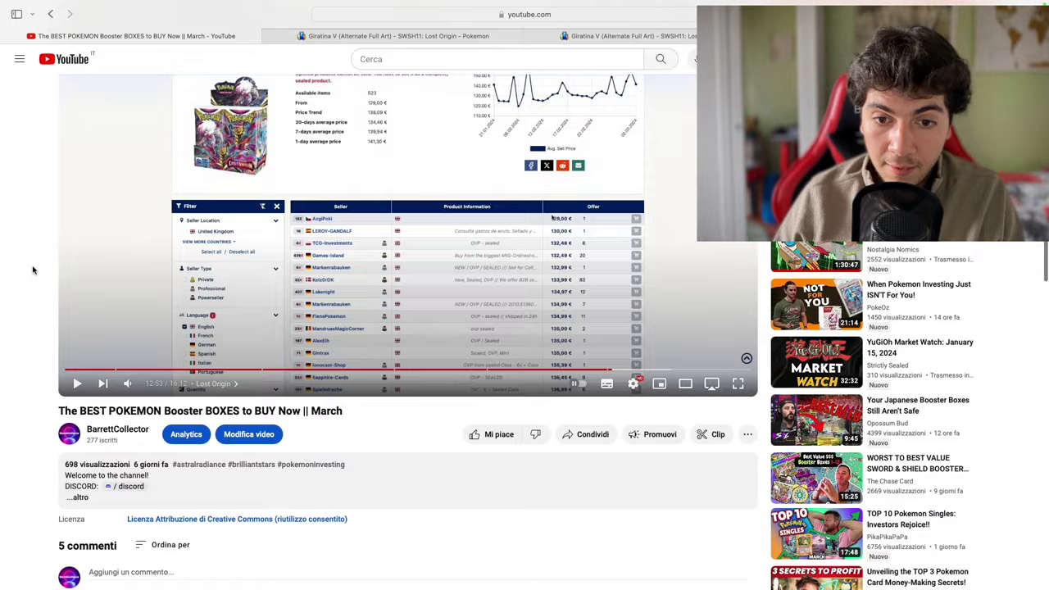
{"action": "scroll", "coordinate": [33, 269], "scroll_direction": "down", "scroll_amount": 2}
{"action": "scroll", "coordinate": [33, 270], "scroll_direction": "up", "scroll_amount": 3}
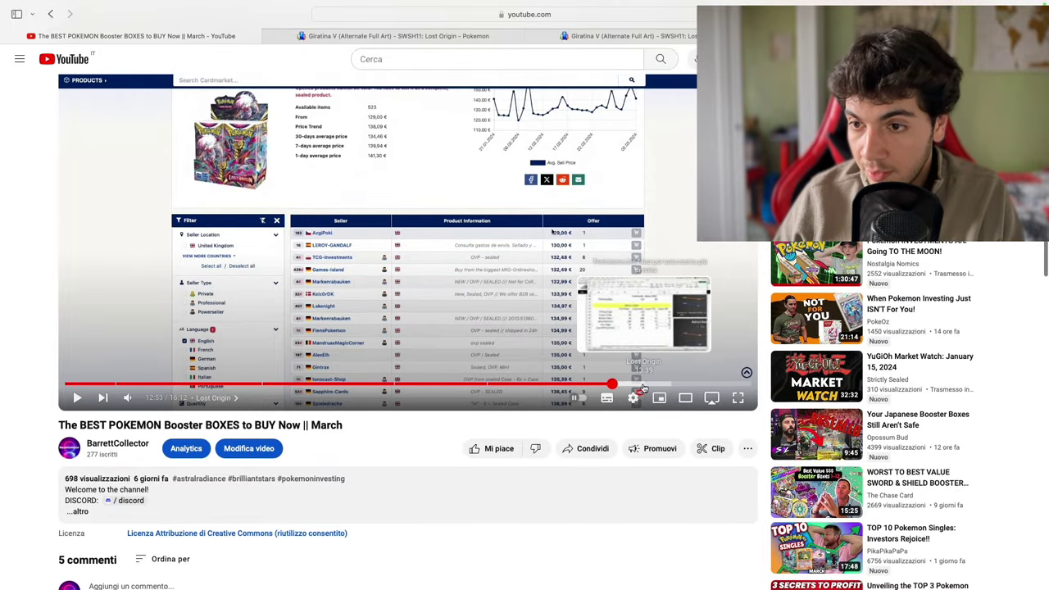
{"action": "left_click", "coordinate": [639, 384]}
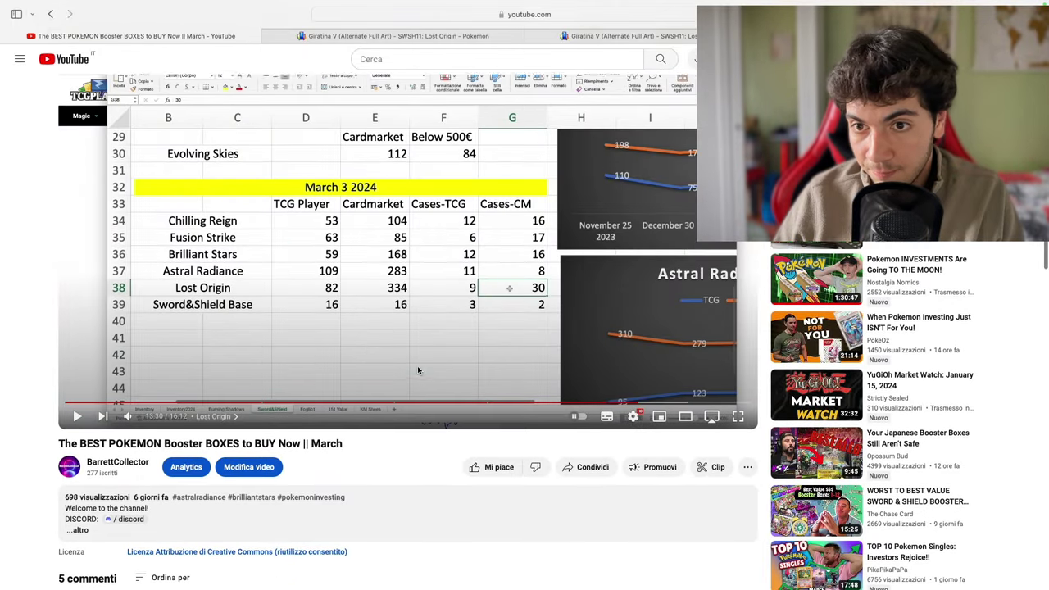
{"action": "scroll", "coordinate": [457, 328], "scroll_direction": "up", "scroll_amount": 2}
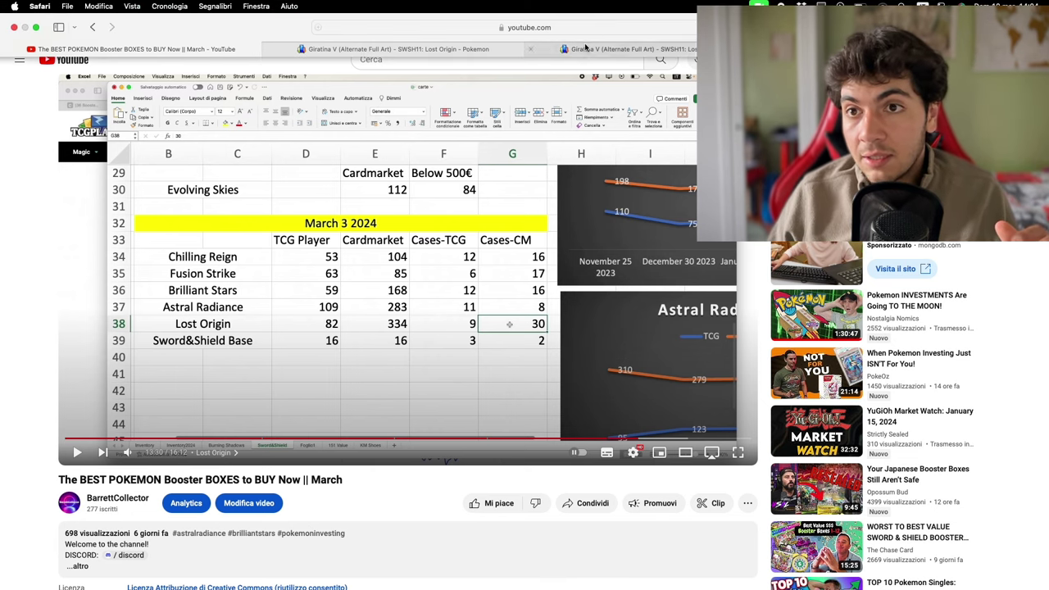
{"action": "left_click", "coordinate": [415, 48]}
{"action": "left_click", "coordinate": [608, 49]}
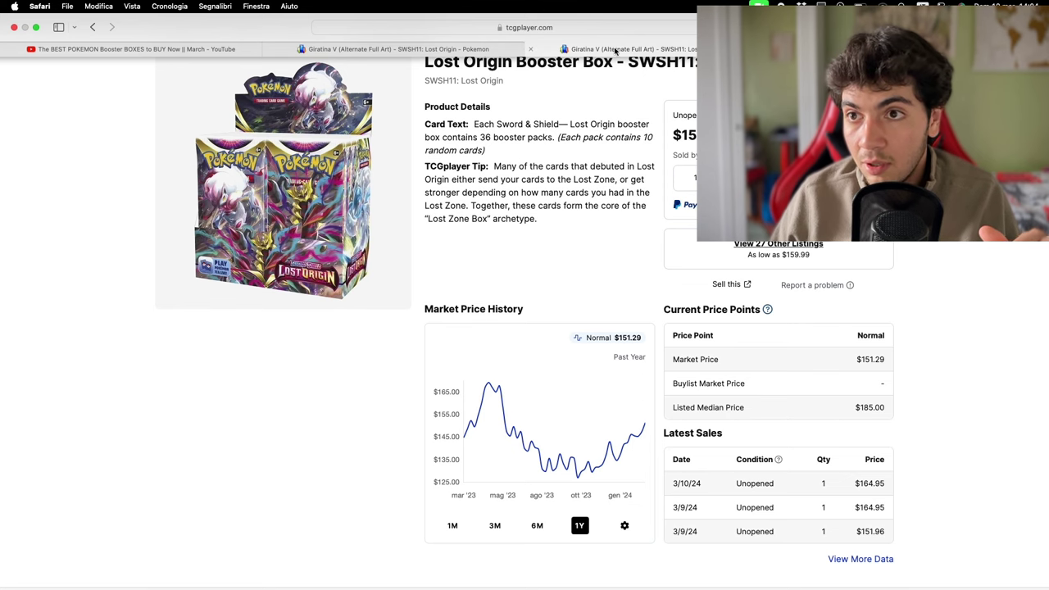
{"action": "scroll", "coordinate": [416, 164], "scroll_direction": "up", "scroll_amount": 5}
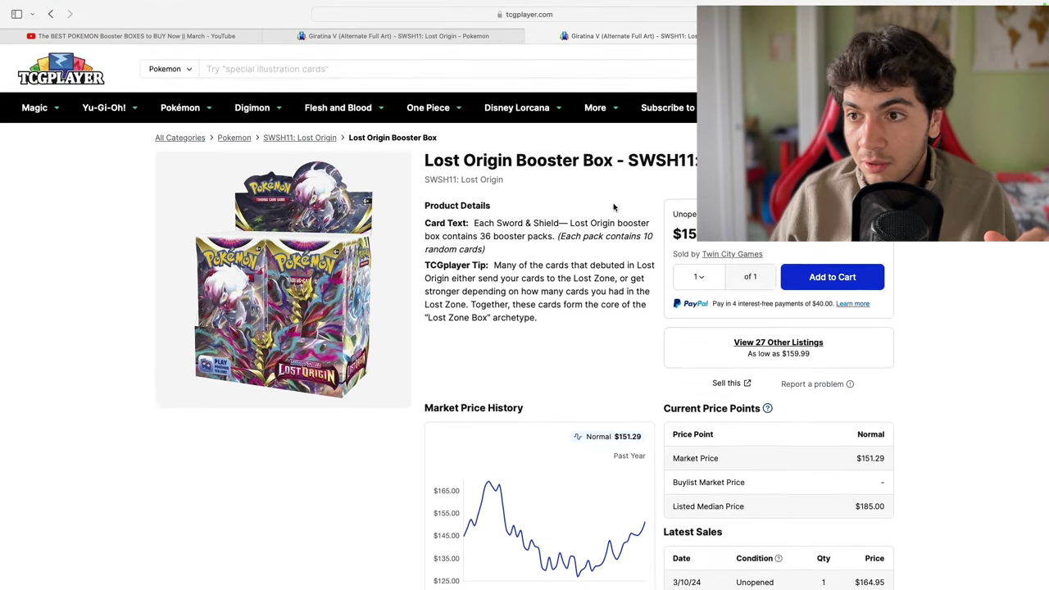
Step: Copy the Cardmarket Lost Origin Booster Box page address and reload the page
{"action": "key", "text": "ctrl+Tab"}
{"action": "scroll", "coordinate": [415, 327], "scroll_direction": "up", "scroll_amount": 5}
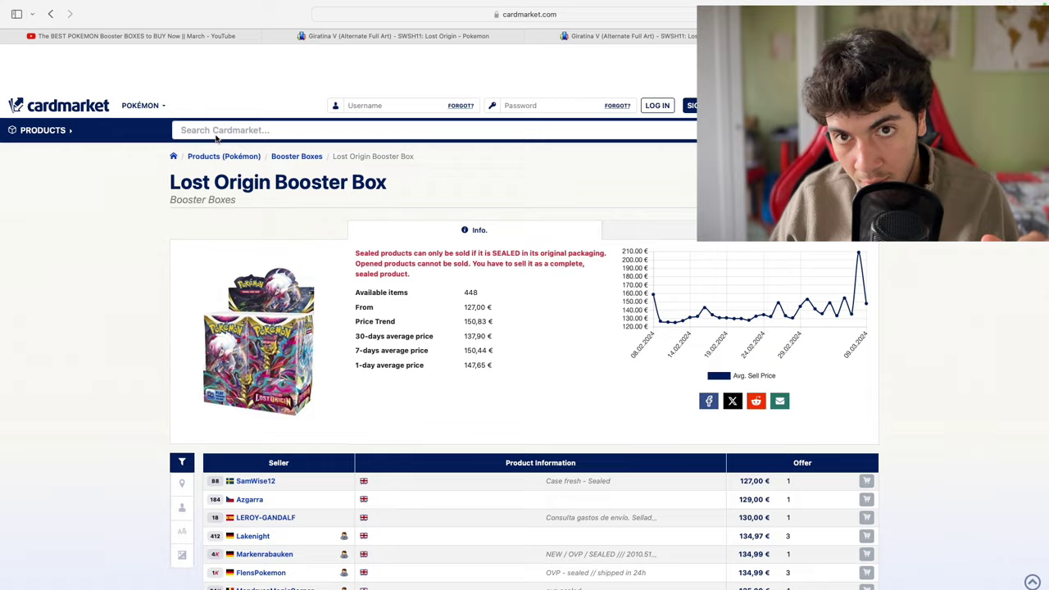
{"action": "left_click", "coordinate": [42, 80]}
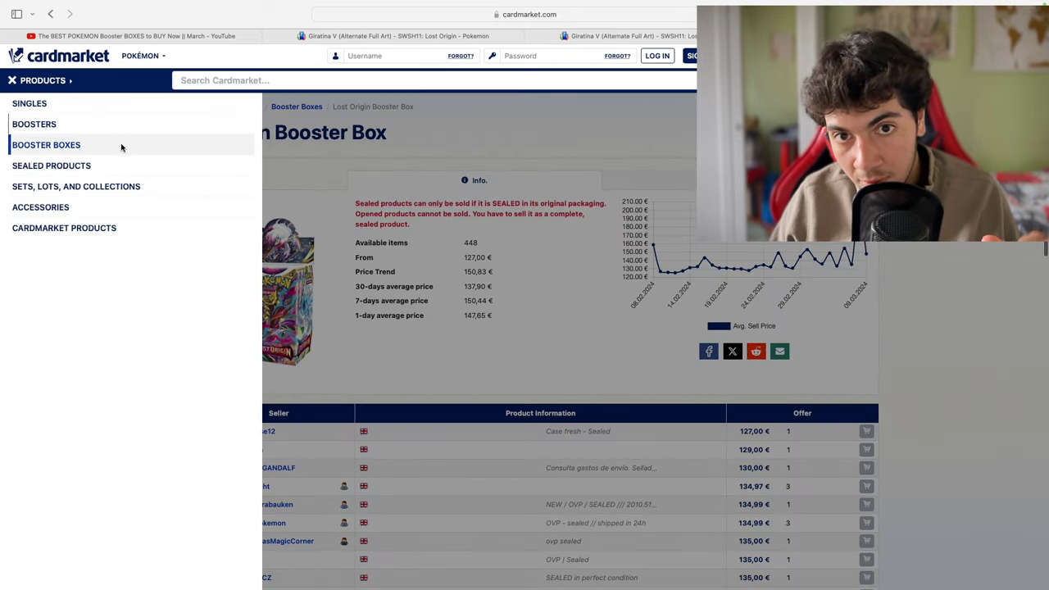
{"action": "right_click", "coordinate": [562, 15]}
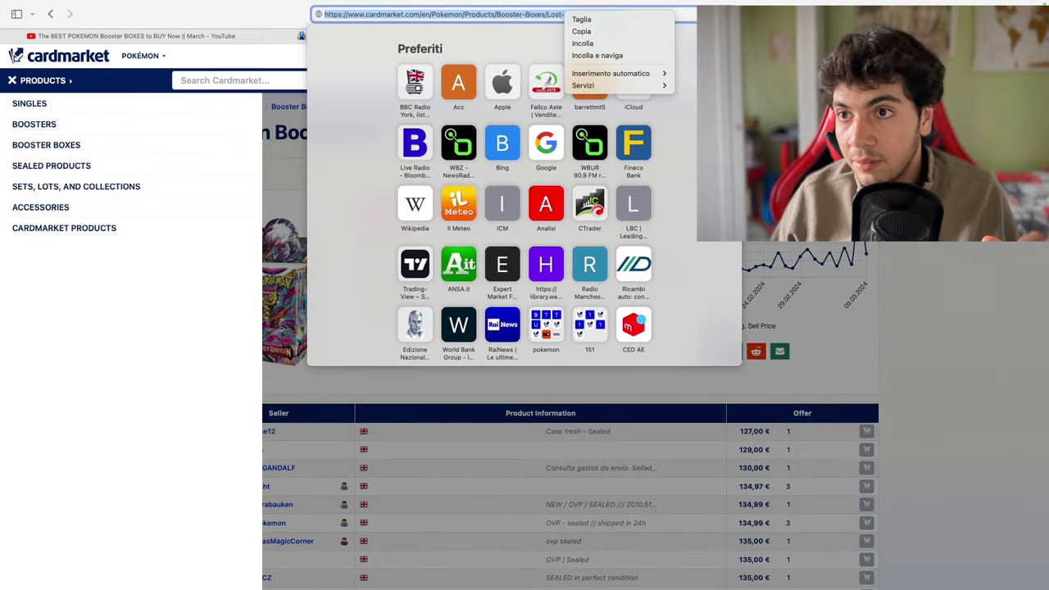
{"action": "left_click", "coordinate": [582, 31]}
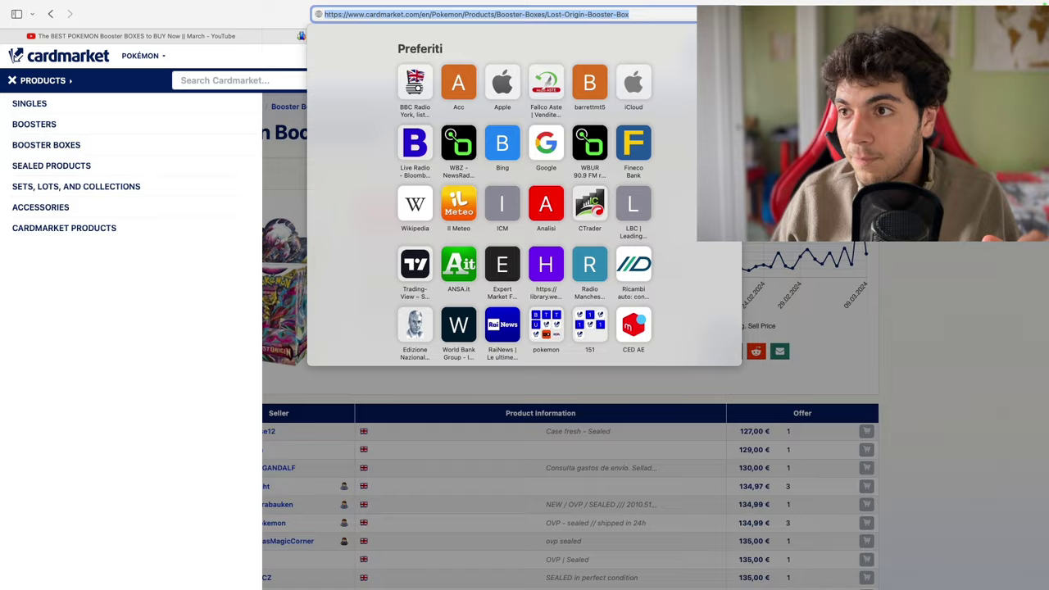
{"action": "key", "text": "Return"}
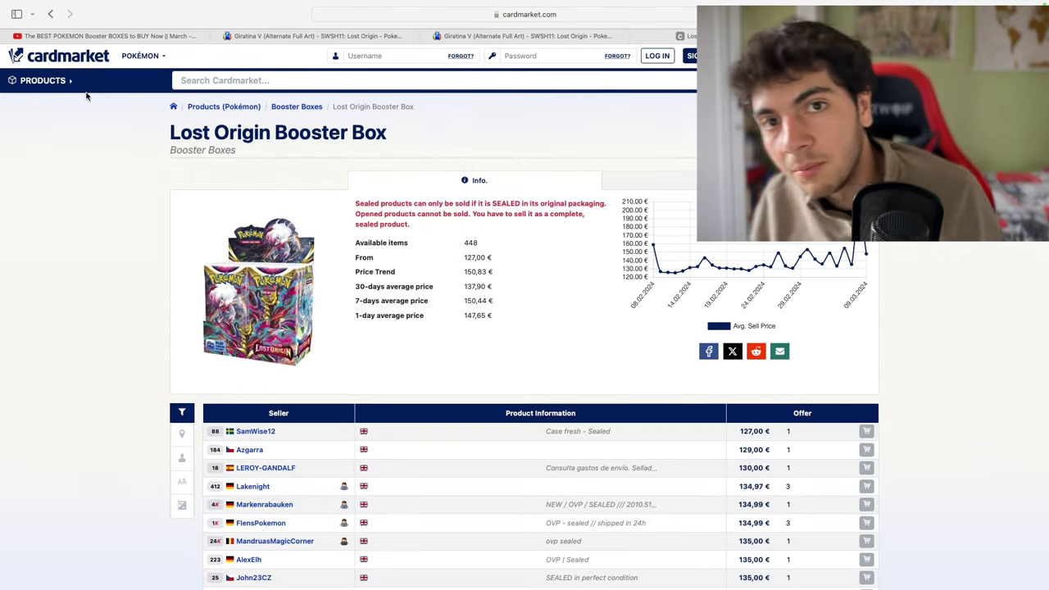
{"action": "left_click", "coordinate": [43, 81]}
Step: Filter all booster boxes to the Astral Radiance expansion and scroll to its box offers
{"action": "left_click", "coordinate": [47, 145]}
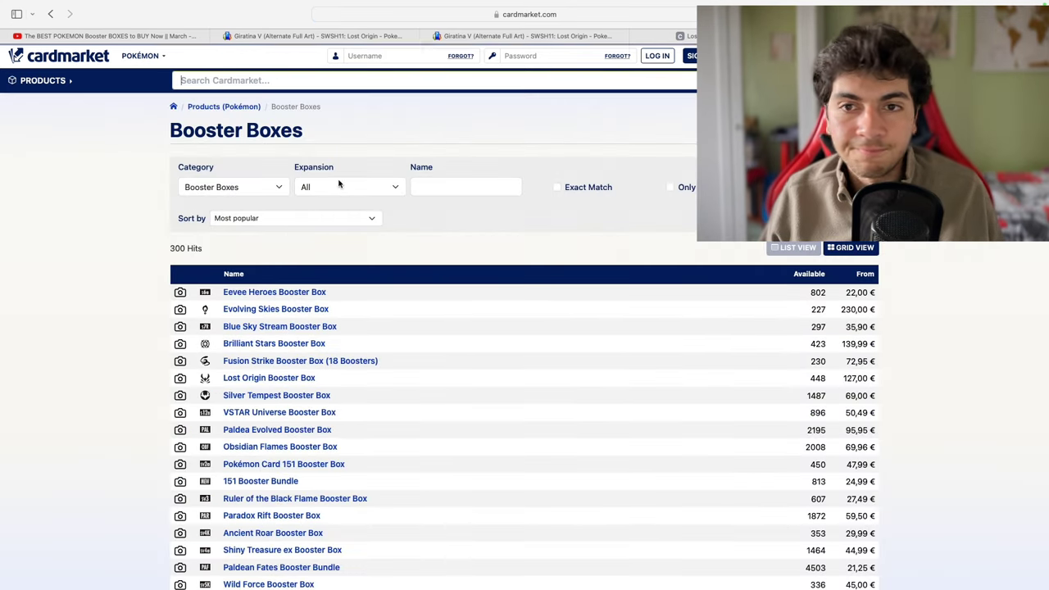
{"action": "left_click", "coordinate": [338, 186]}
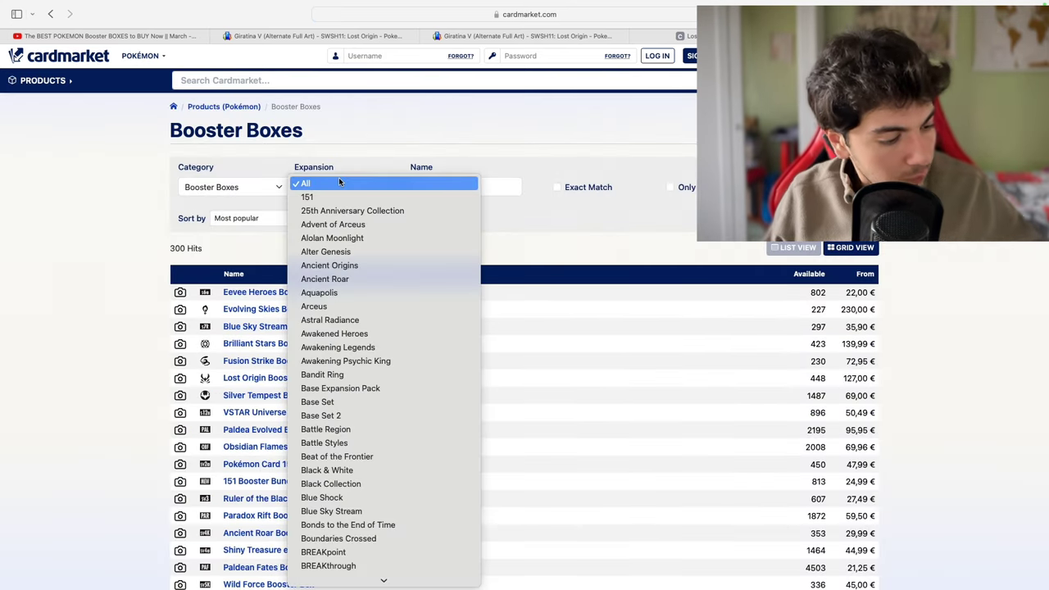
{"action": "left_click", "coordinate": [381, 319]}
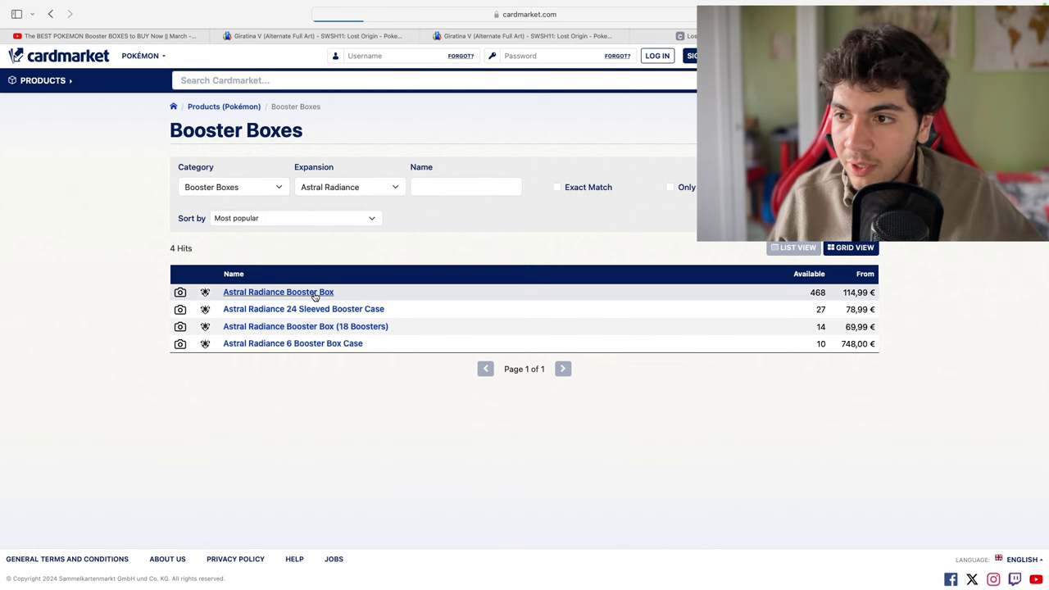
{"action": "scroll", "coordinate": [314, 295], "scroll_direction": "down", "scroll_amount": 5}
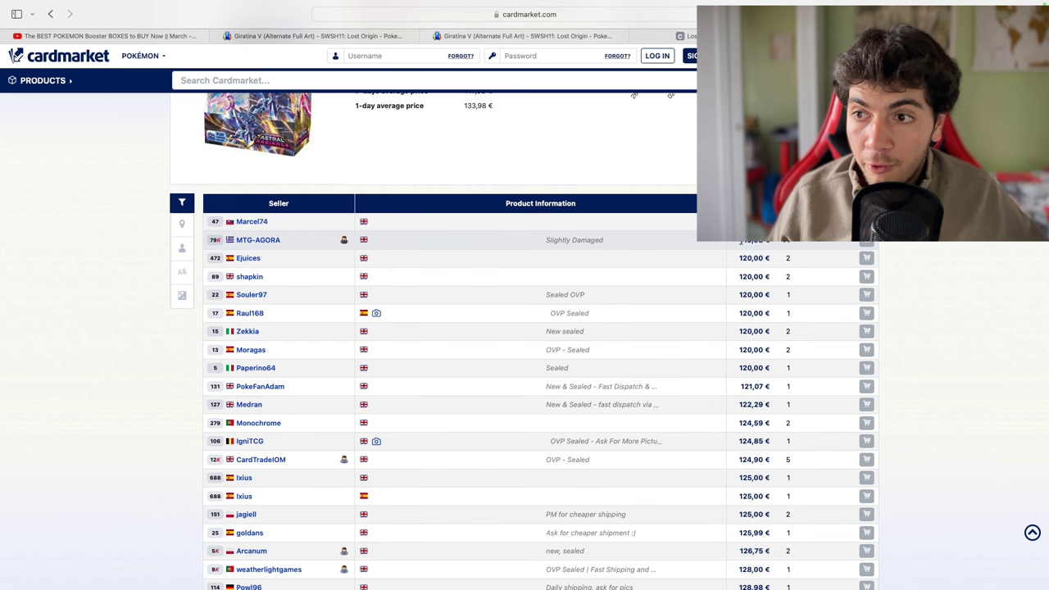
{"action": "left_click_drag", "start_coordinate": [743, 250], "coordinate": [721, 332]}
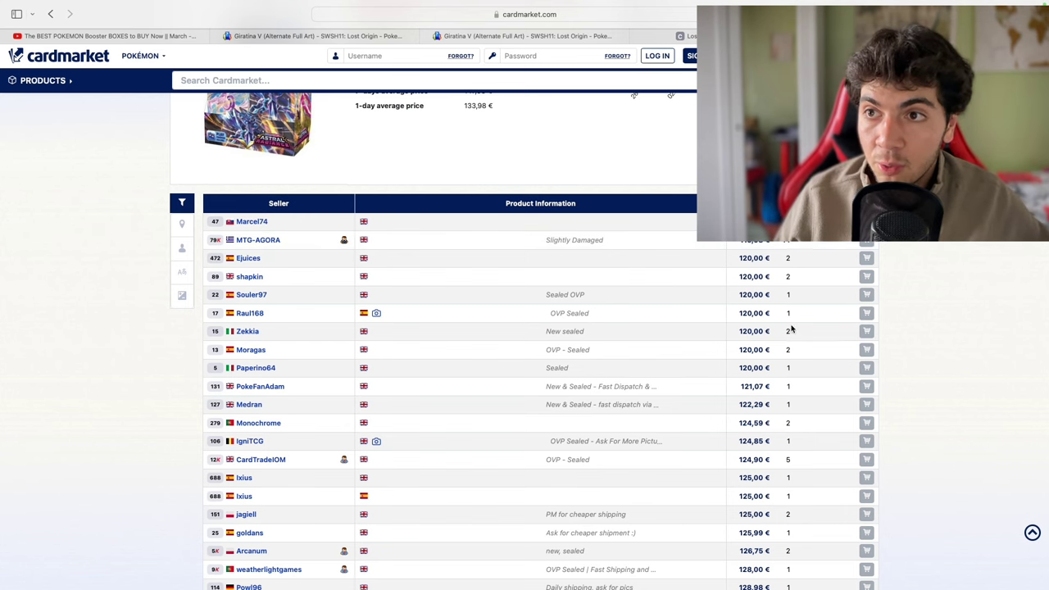
{"action": "left_click", "coordinate": [791, 329]}
Step: Glance at the TCGplayer Lost Origin Booster Box listing, then return to the March 3 2024 supply table
{"action": "left_click", "coordinate": [588, 49]}
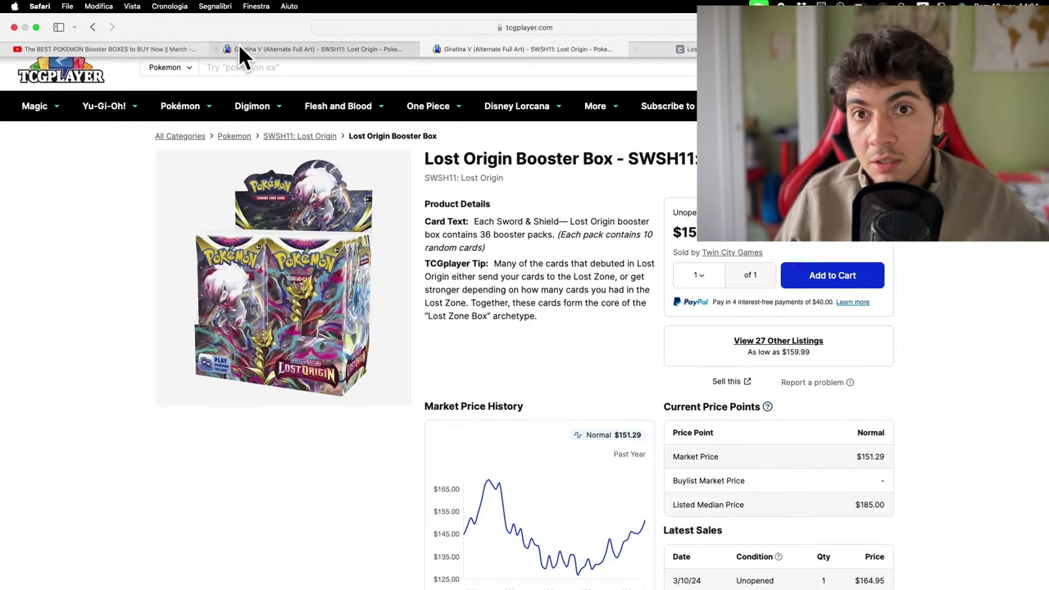
{"action": "left_click", "coordinate": [129, 49]}
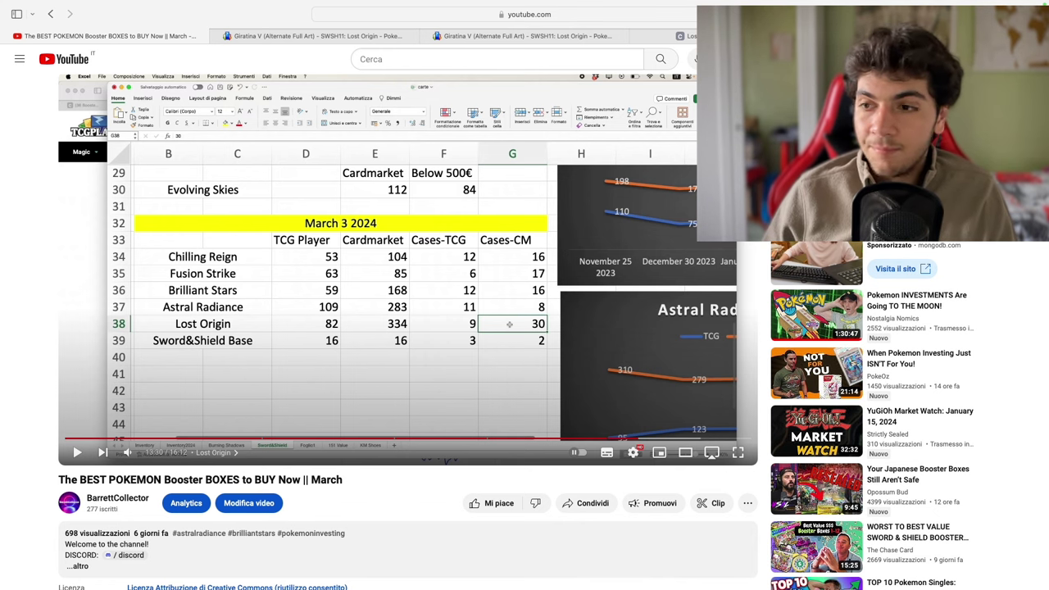
Step: Flip between Cardmarket and the video, landing on Astral Radiance's 468 listings from 114,99 €
{"action": "left_click", "coordinate": [668, 37]}
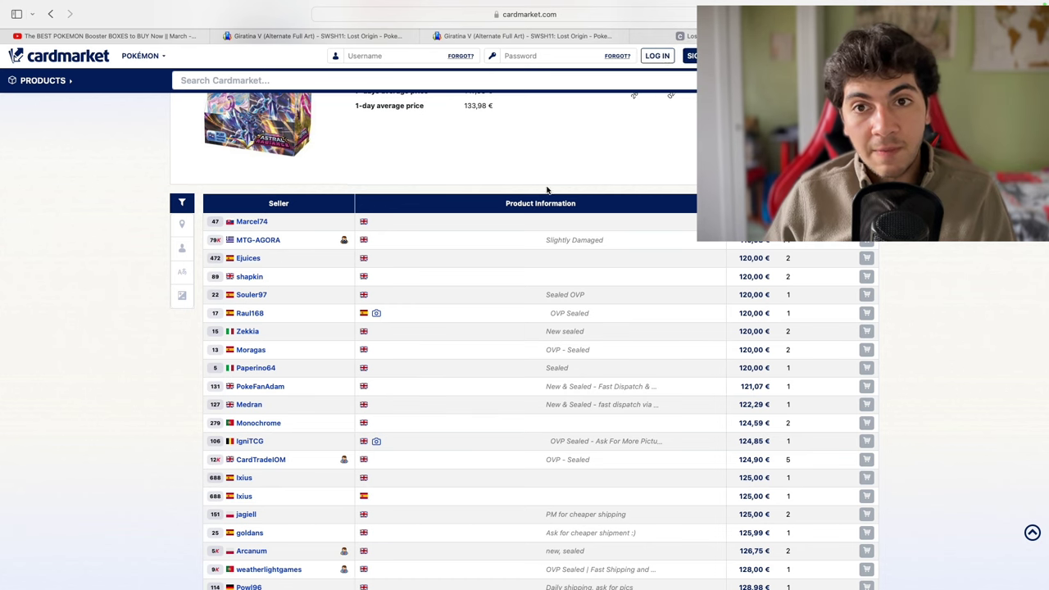
{"action": "scroll", "coordinate": [545, 188], "scroll_direction": "up", "scroll_amount": 5}
{"action": "left_click", "coordinate": [153, 35]}
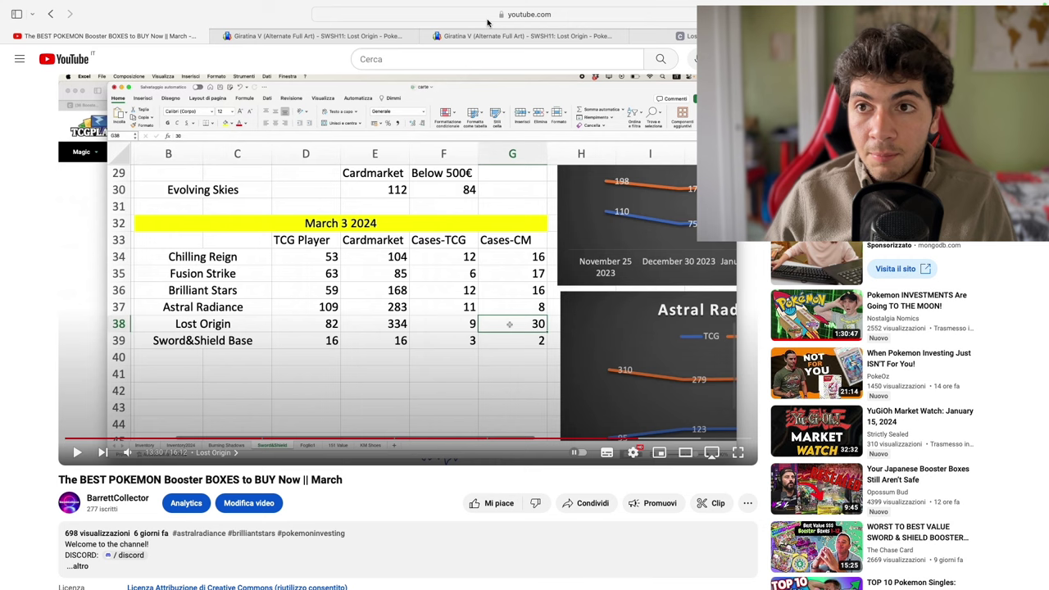
{"action": "key", "text": "ctrl+Tab"}
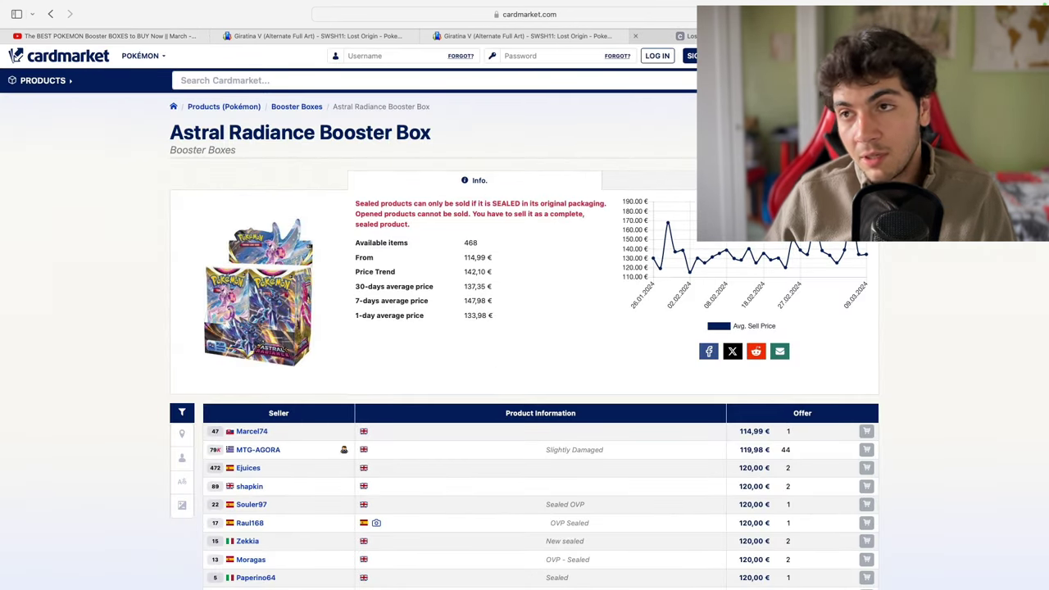
Step: Review Lost Origin Booster Box: 448 items from 127,00 €, price trend 150,83 €
{"action": "key", "text": "ctrl+Tab"}
{"action": "left_click", "coordinate": [612, 96]}
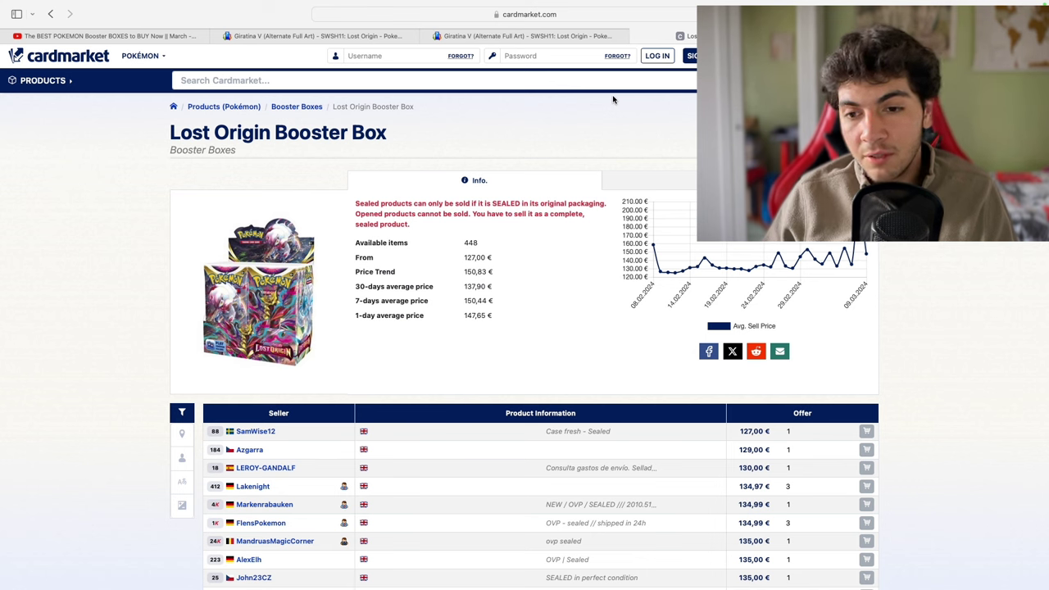
{"action": "mouse_move", "coordinate": [356, 208]}
{"action": "left_mouse_down"}
{"action": "mouse_move", "coordinate": [342, 195]}
{"action": "mouse_move", "coordinate": [357, 205]}
{"action": "left_mouse_up"}
{"action": "left_click", "coordinate": [356, 205]}
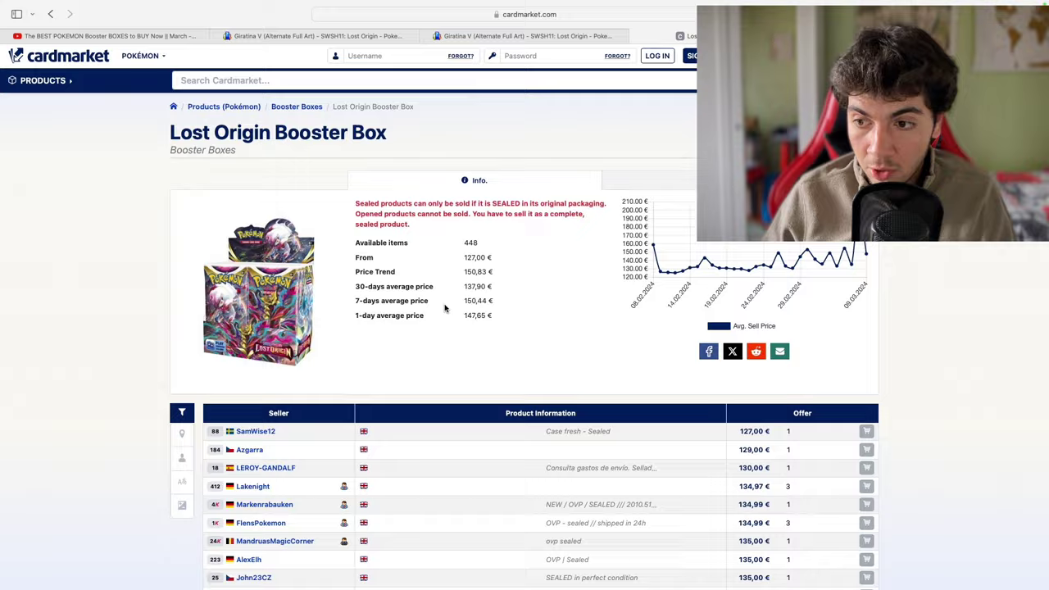
{"action": "scroll", "coordinate": [445, 307], "scroll_direction": "down", "scroll_amount": 5}
{"action": "scroll", "coordinate": [445, 307], "scroll_direction": "down", "scroll_amount": 3}
{"action": "scroll", "coordinate": [516, 328], "scroll_direction": "down", "scroll_amount": 2}
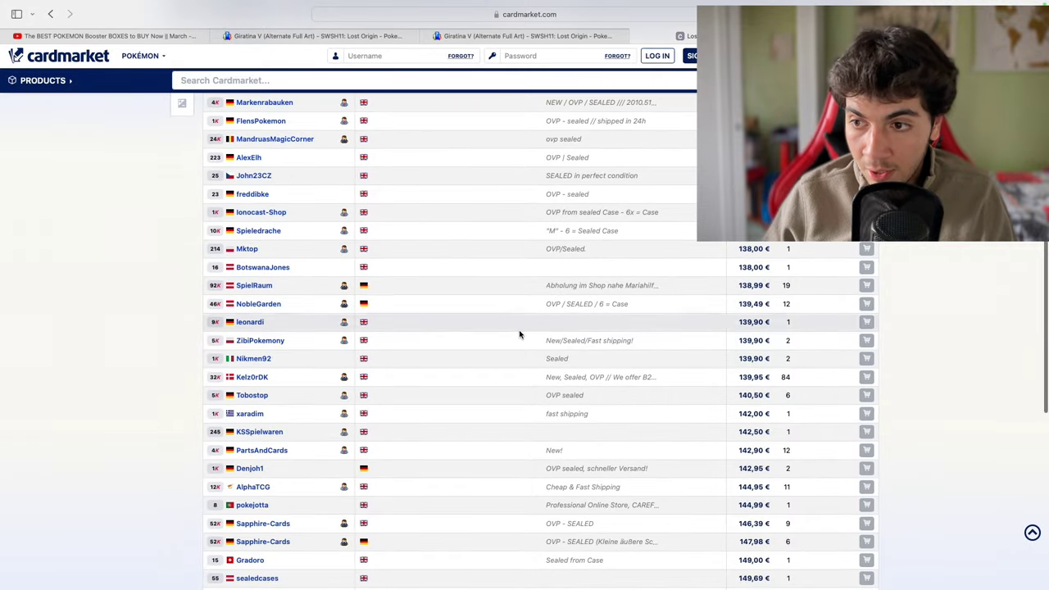
{"action": "double_click", "coordinate": [787, 377]}
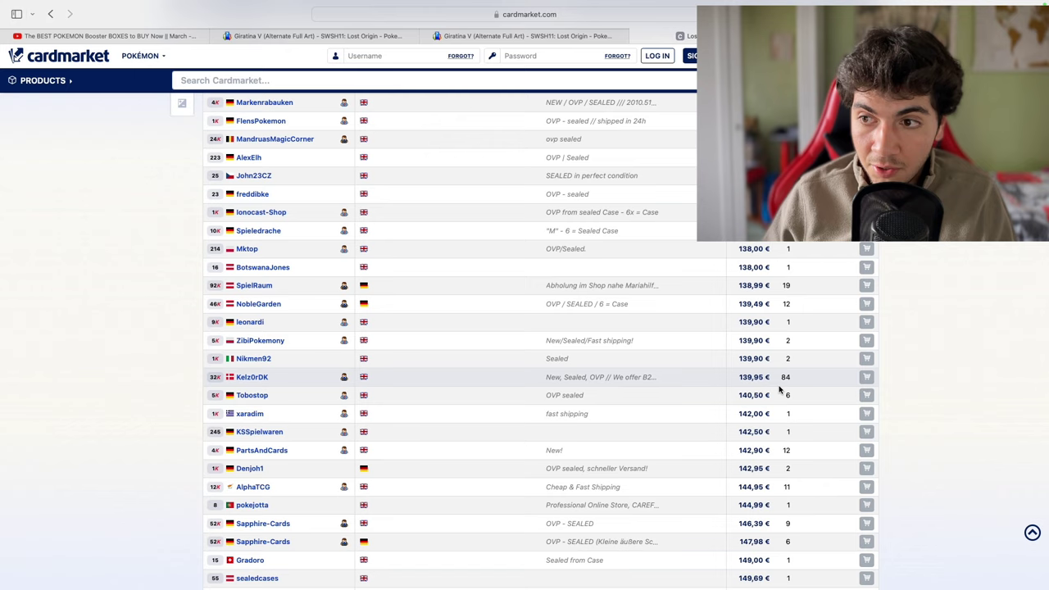
{"action": "scroll", "coordinate": [778, 388], "scroll_direction": "up", "scroll_amount": 2}
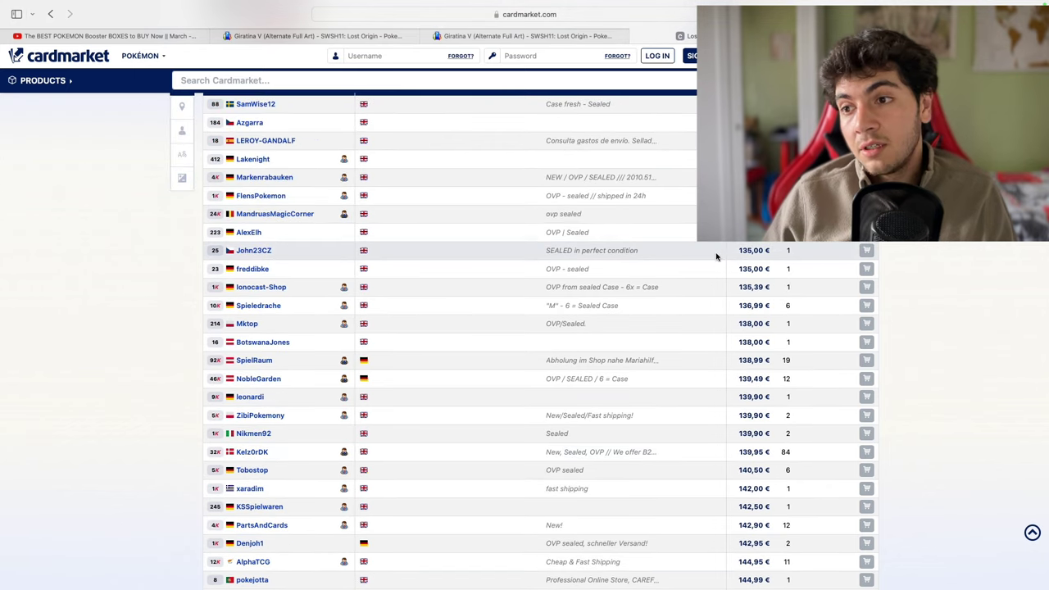
{"action": "scroll", "coordinate": [716, 256], "scroll_direction": "down", "scroll_amount": 5}
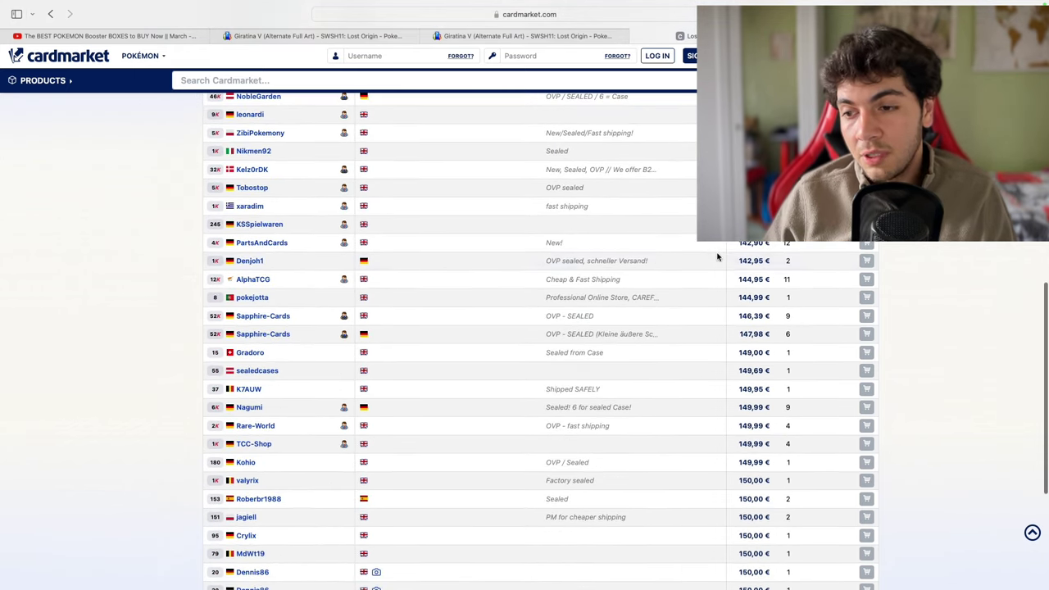
{"action": "scroll", "coordinate": [717, 256], "scroll_direction": "down", "scroll_amount": 5}
{"action": "scroll", "coordinate": [717, 257], "scroll_direction": "up", "scroll_amount": 10}
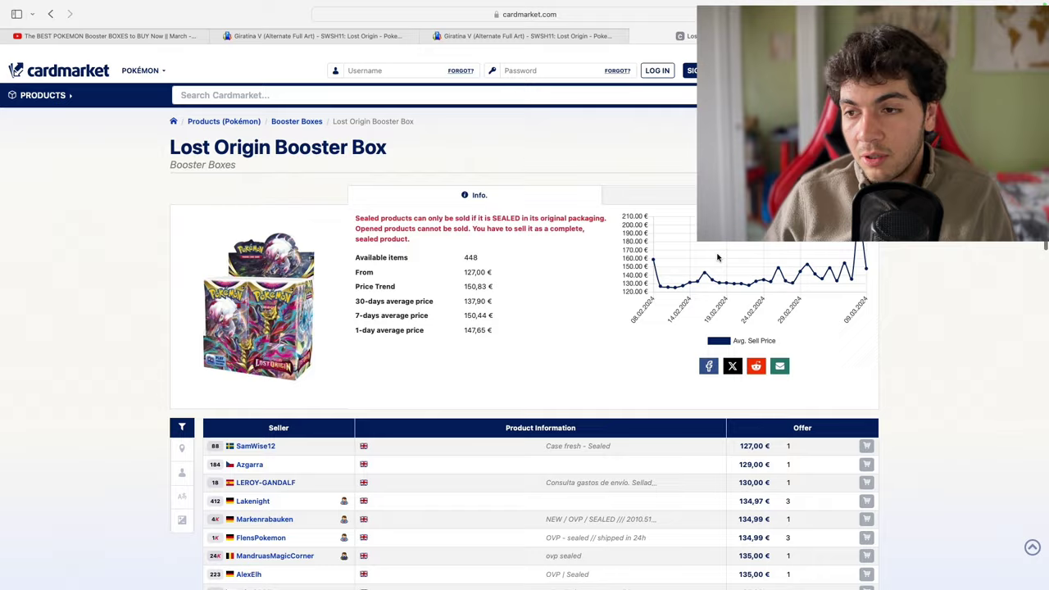
{"action": "scroll", "coordinate": [717, 257], "scroll_direction": "down", "scroll_amount": 5}
{"action": "scroll", "coordinate": [717, 256], "scroll_direction": "down", "scroll_amount": 5}
{"action": "scroll", "coordinate": [717, 257], "scroll_direction": "down", "scroll_amount": 1}
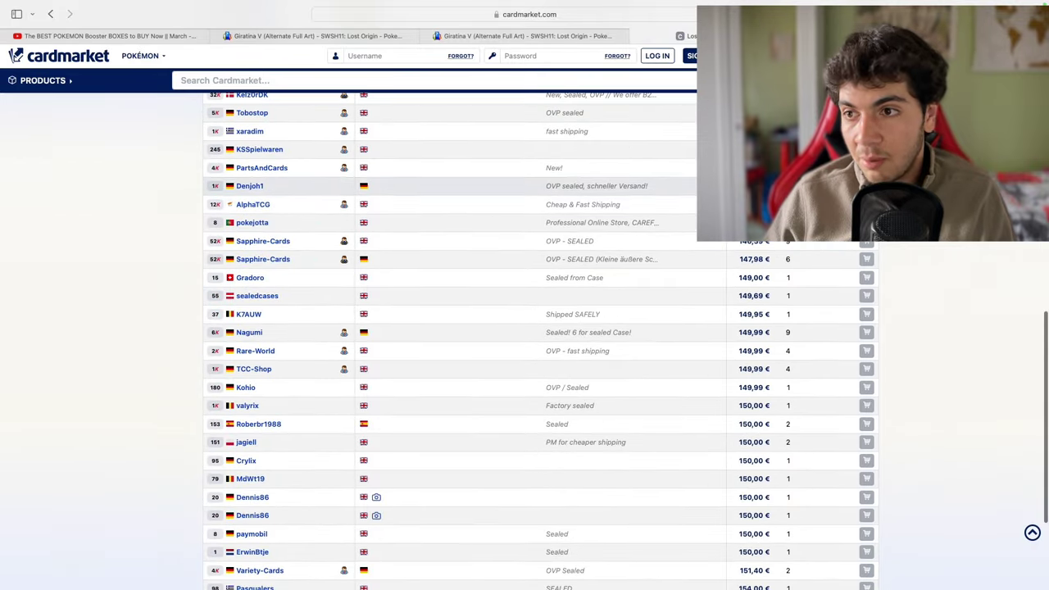
{"action": "scroll", "coordinate": [650, 366], "scroll_direction": "up", "scroll_amount": 4}
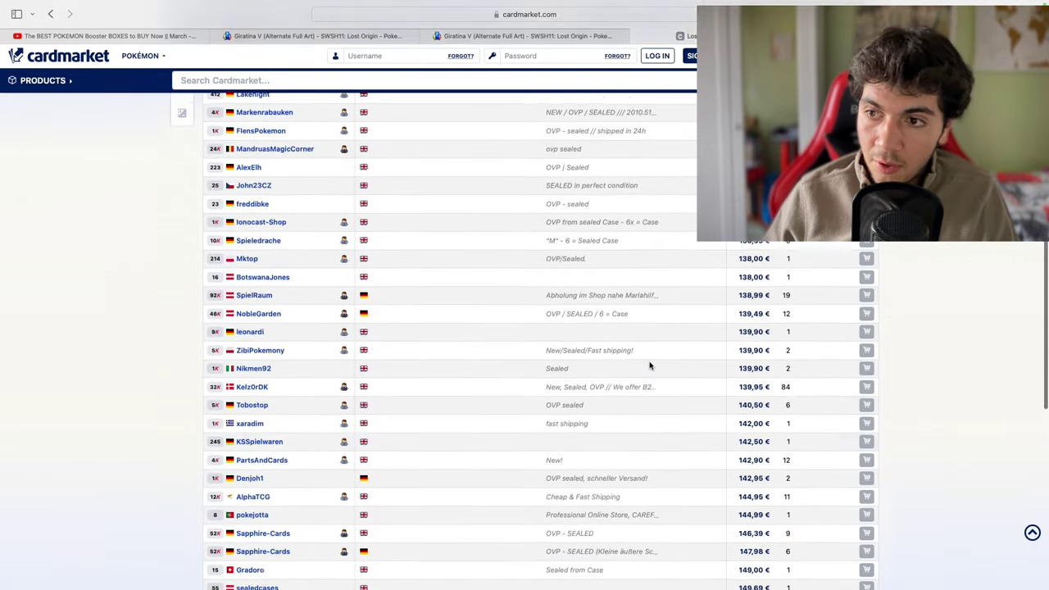
{"action": "scroll", "coordinate": [649, 365], "scroll_direction": "up", "scroll_amount": 10}
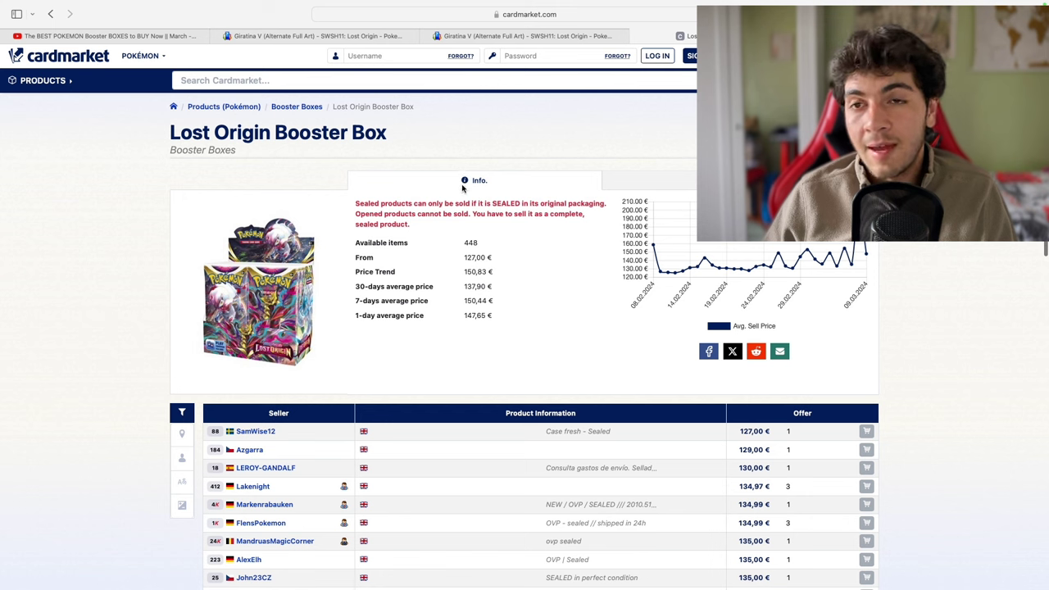